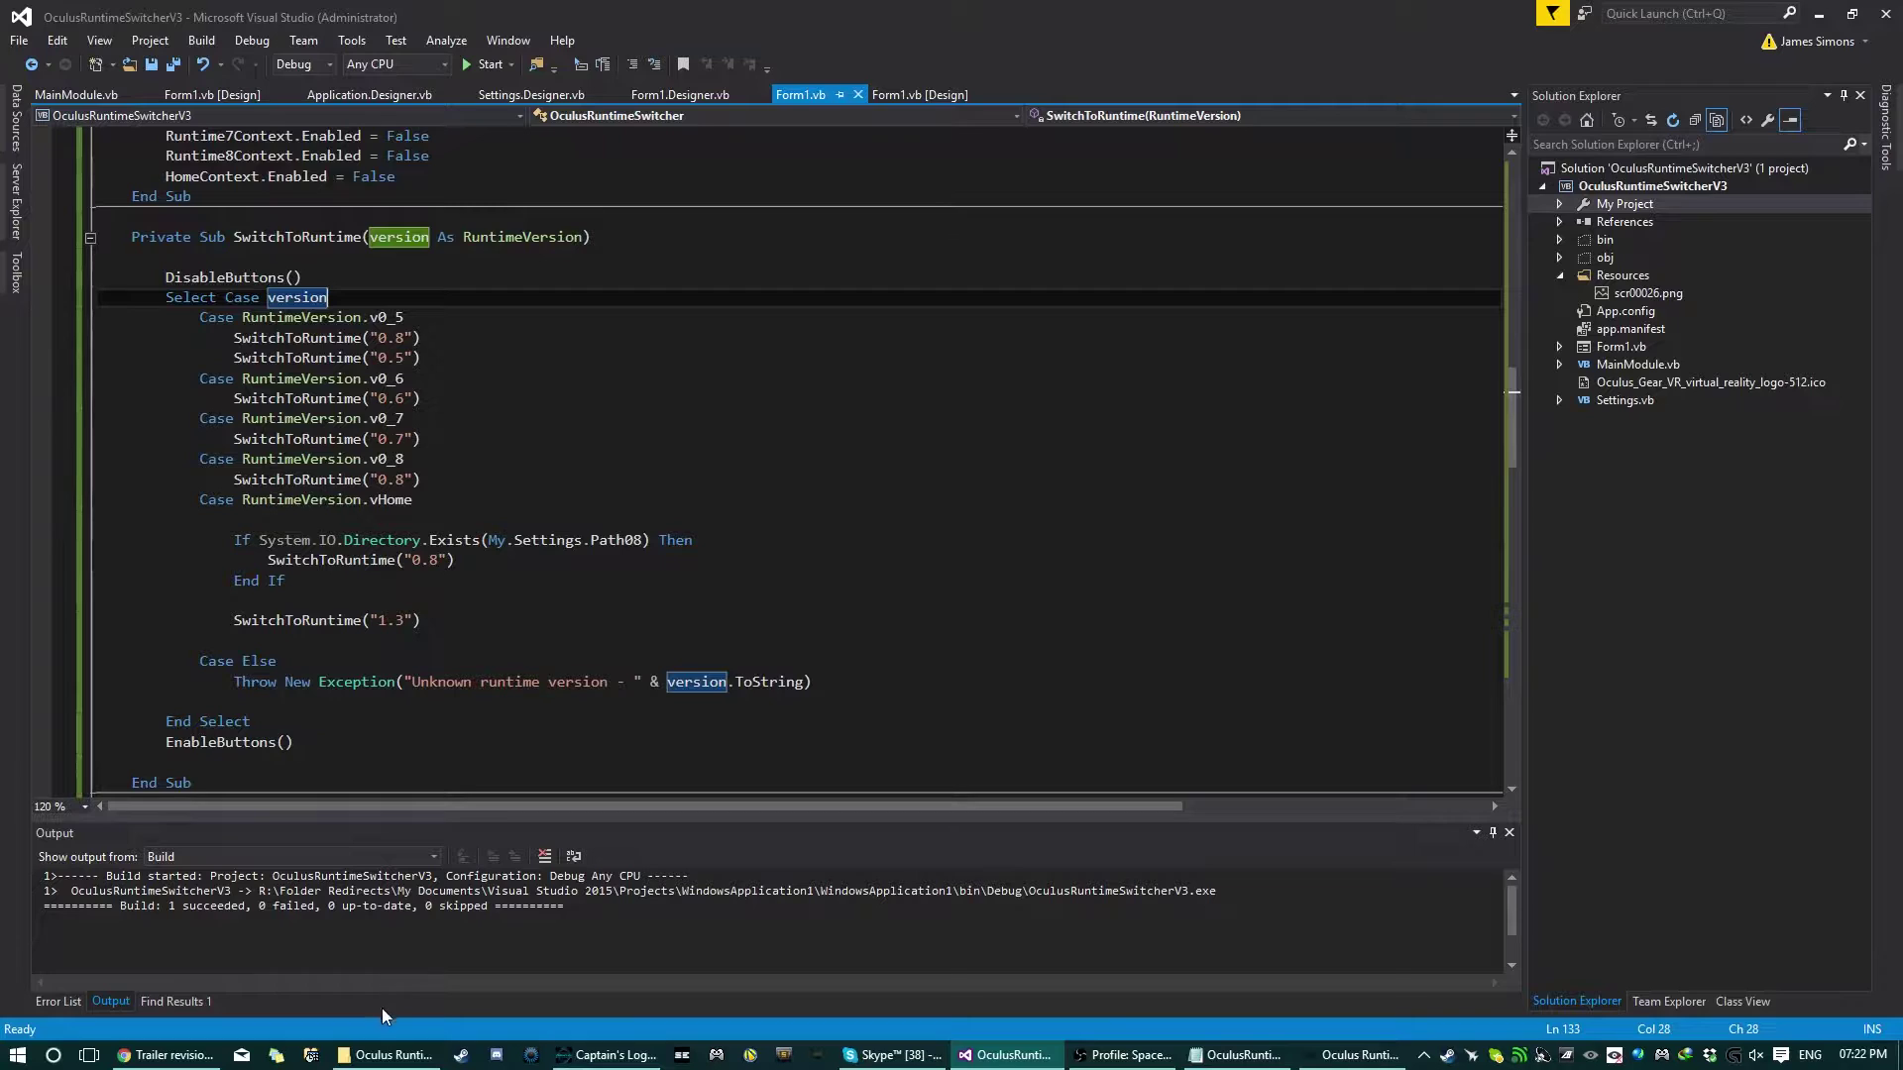
Bring up the unlisted Trailer revision 13 YouTube page and scroll down through it.
{"action": "mouse_move", "coordinate": [183, 1057]}
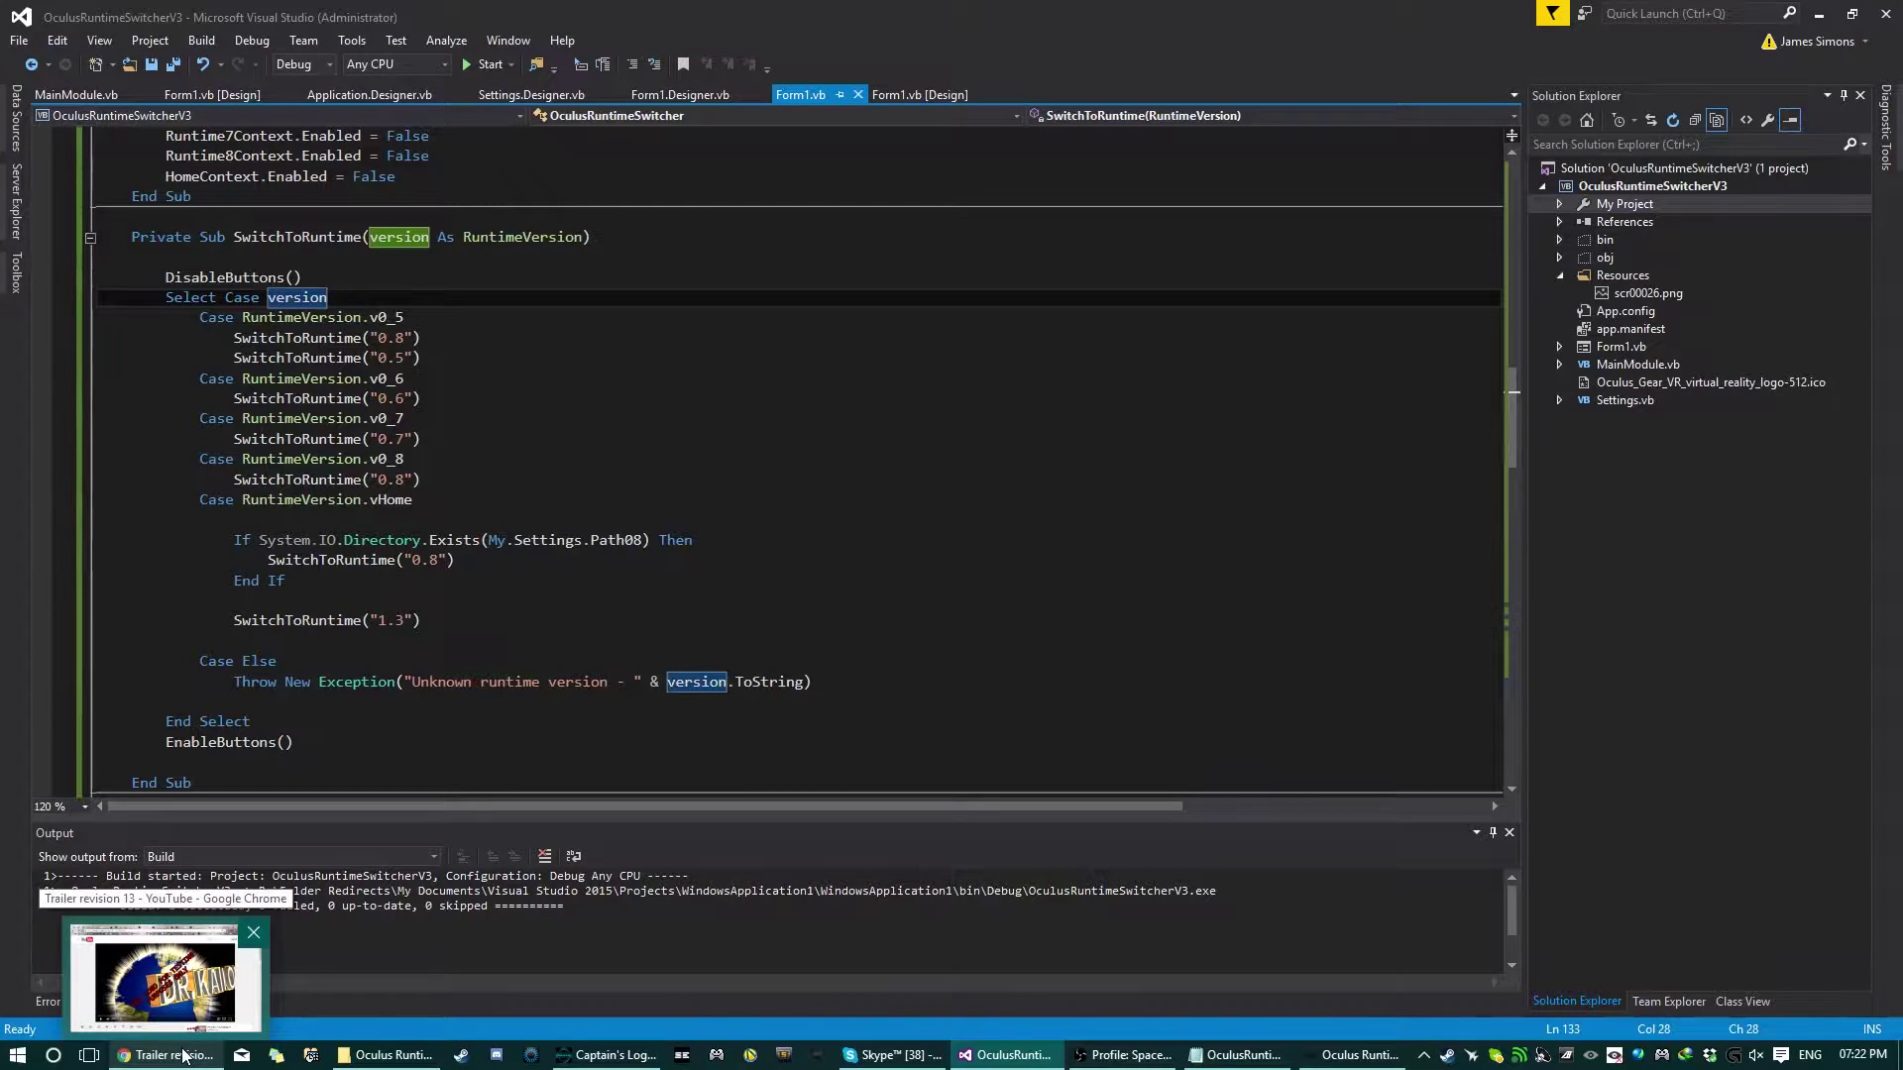
{"action": "left_click", "coordinate": [183, 1057]}
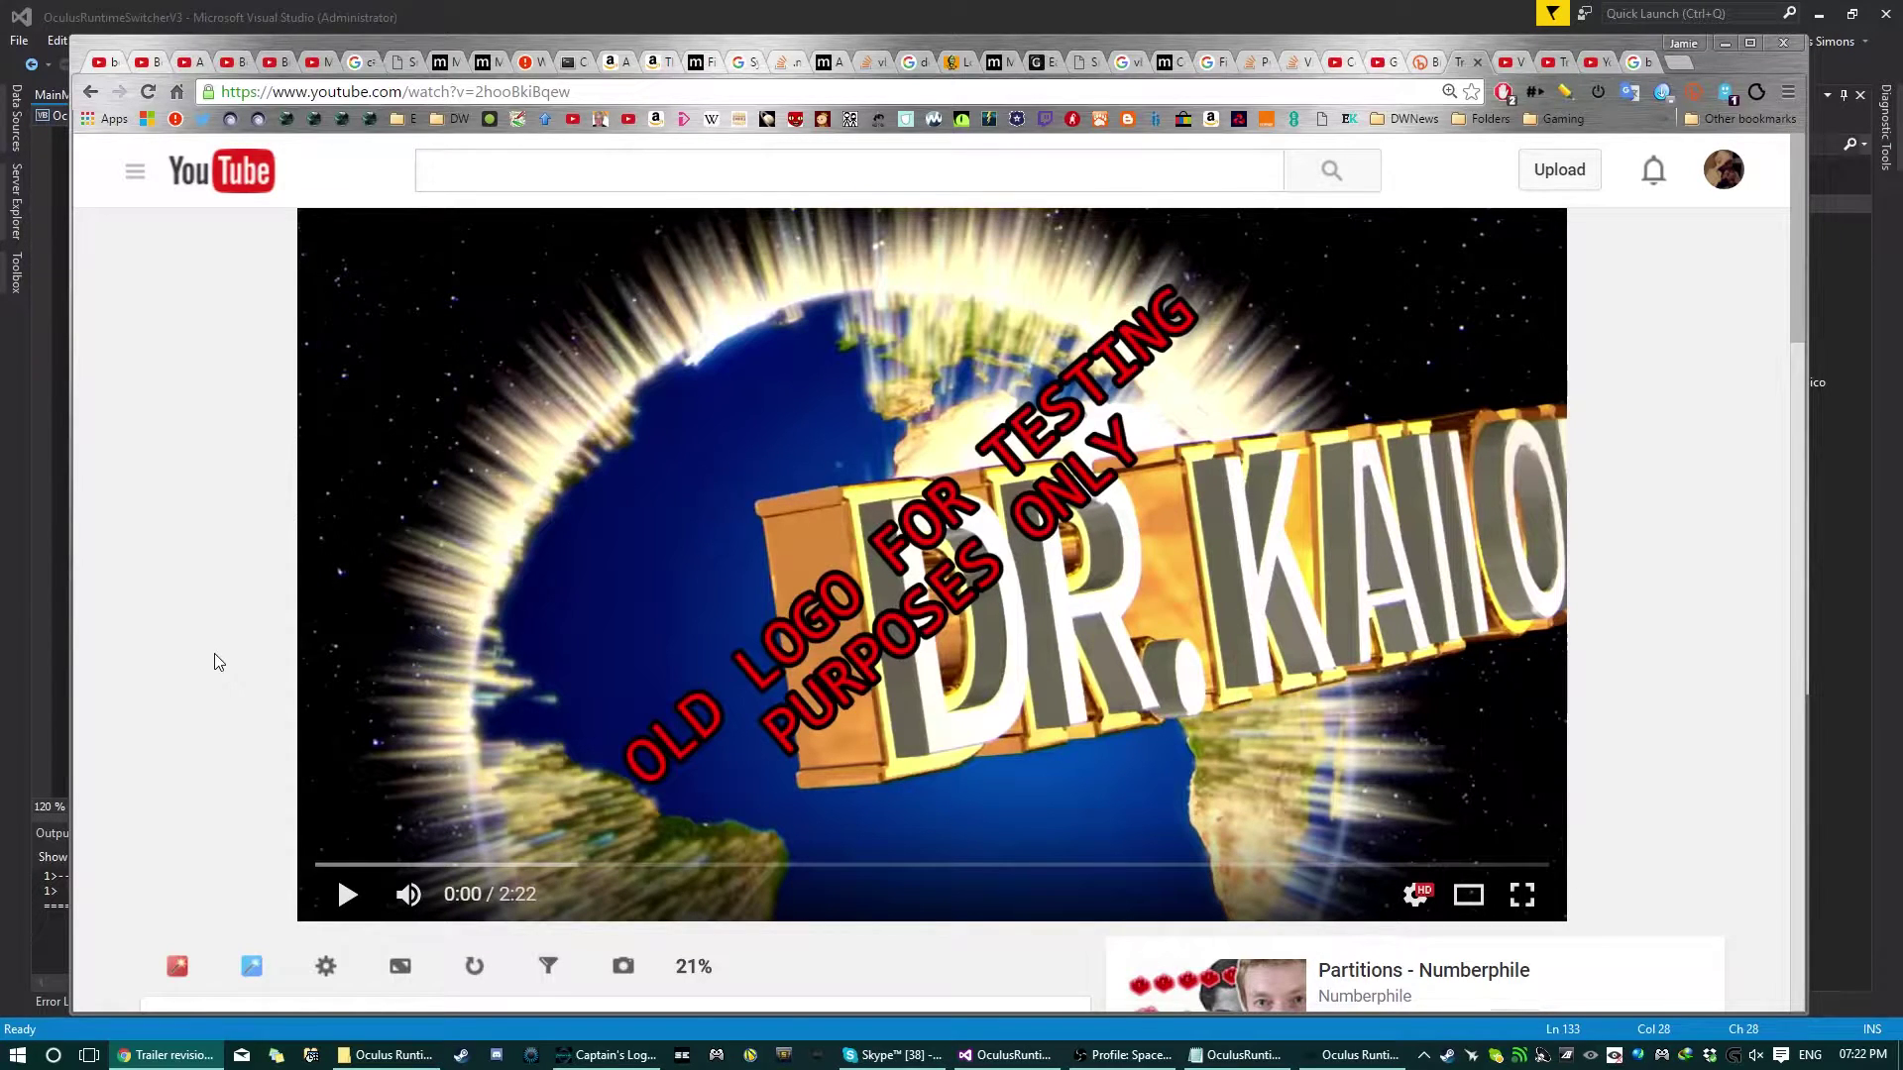
{"action": "scroll", "coordinate": [214, 654], "scroll_direction": "down", "scroll_amount": 2}
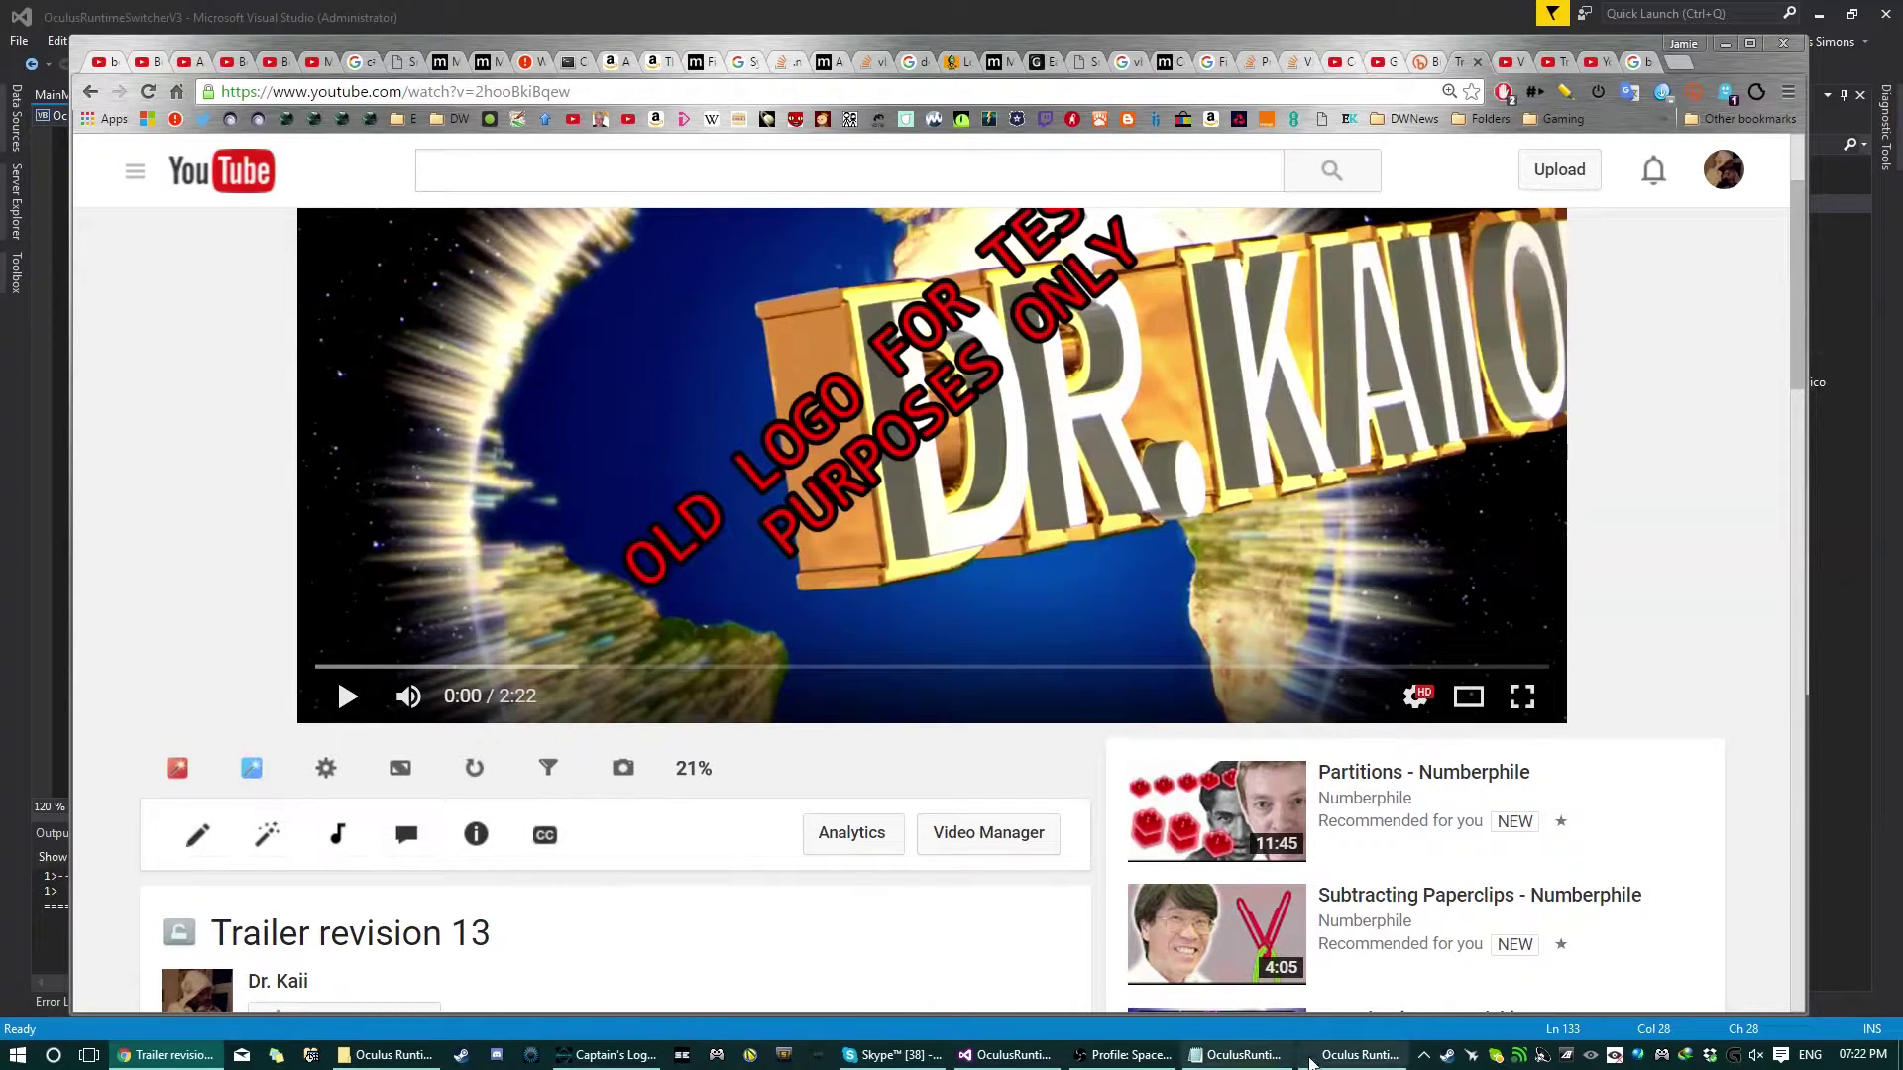
Minimise Chrome to reveal the Oculus Runtime Switcher window over Visual Studio.
{"action": "left_click", "coordinate": [1360, 1054]}
{"action": "left_click", "coordinate": [158, 603]}
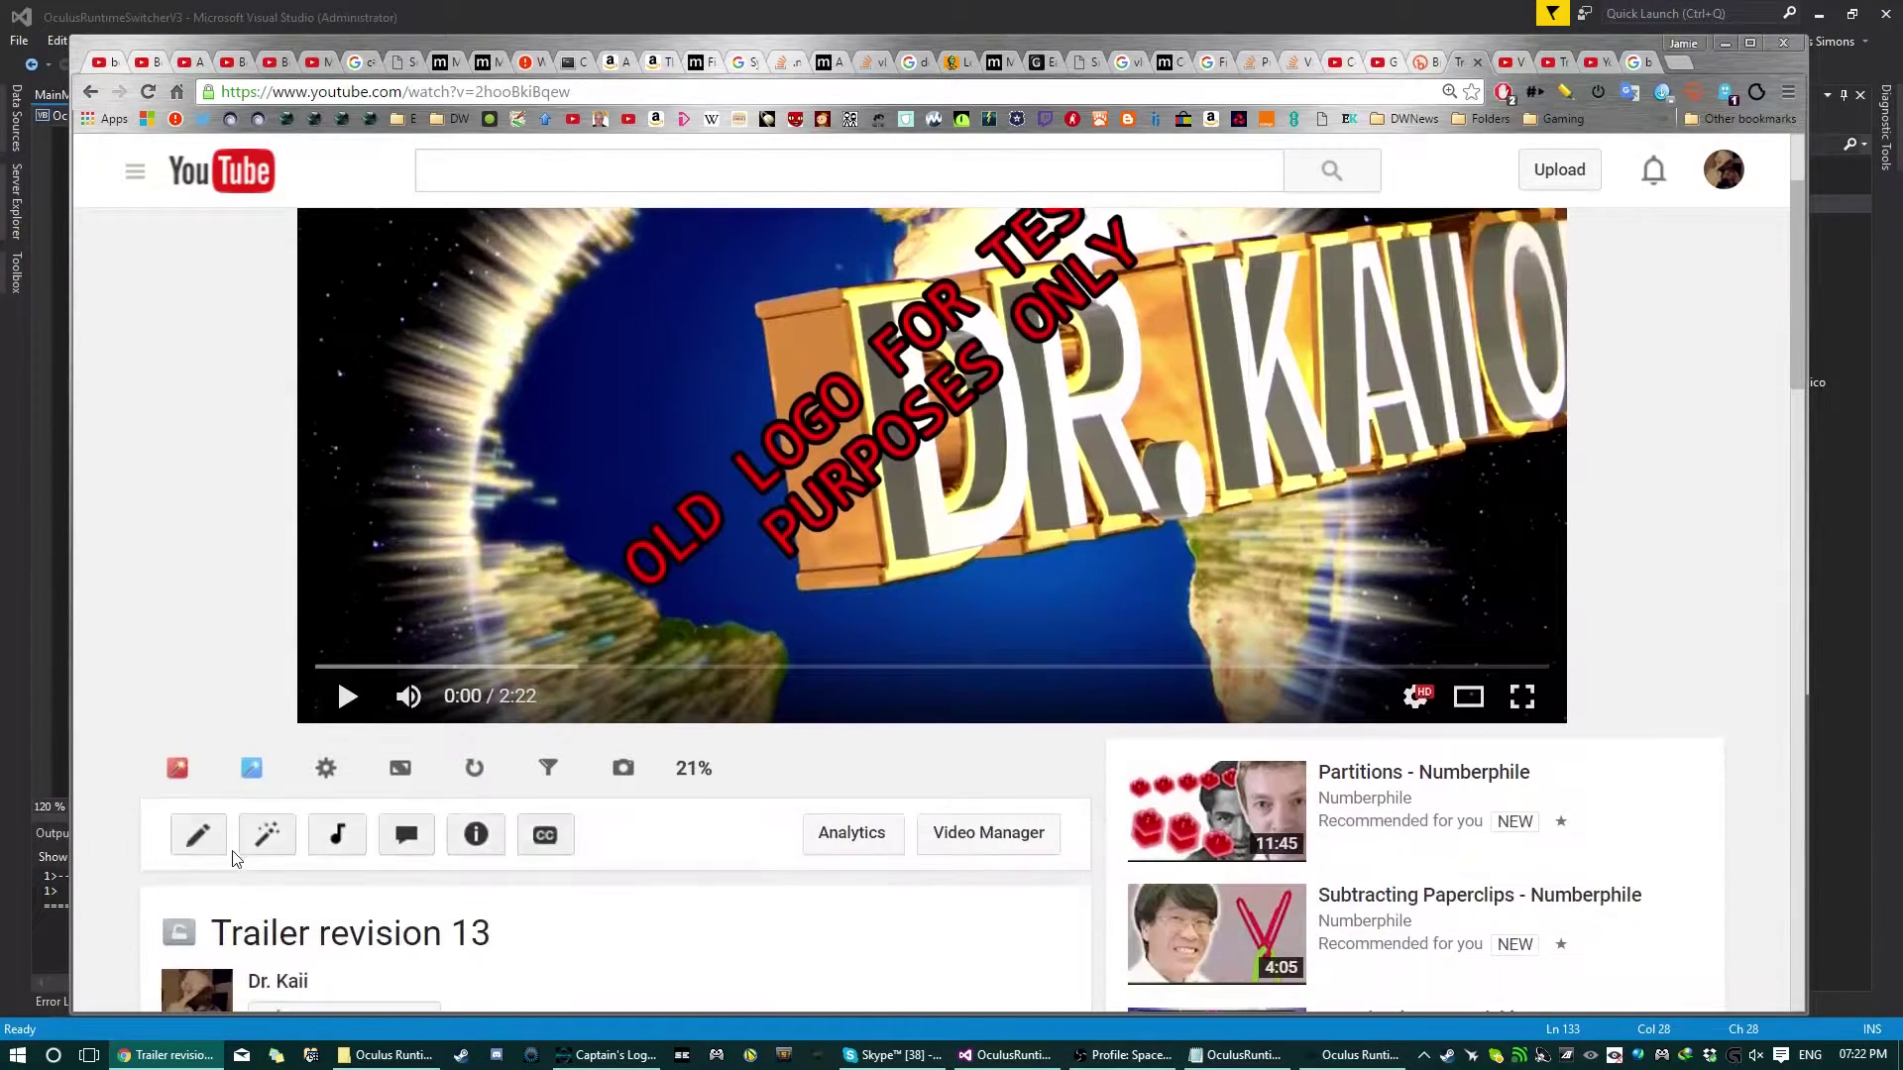
{"action": "mouse_move", "coordinate": [182, 937]}
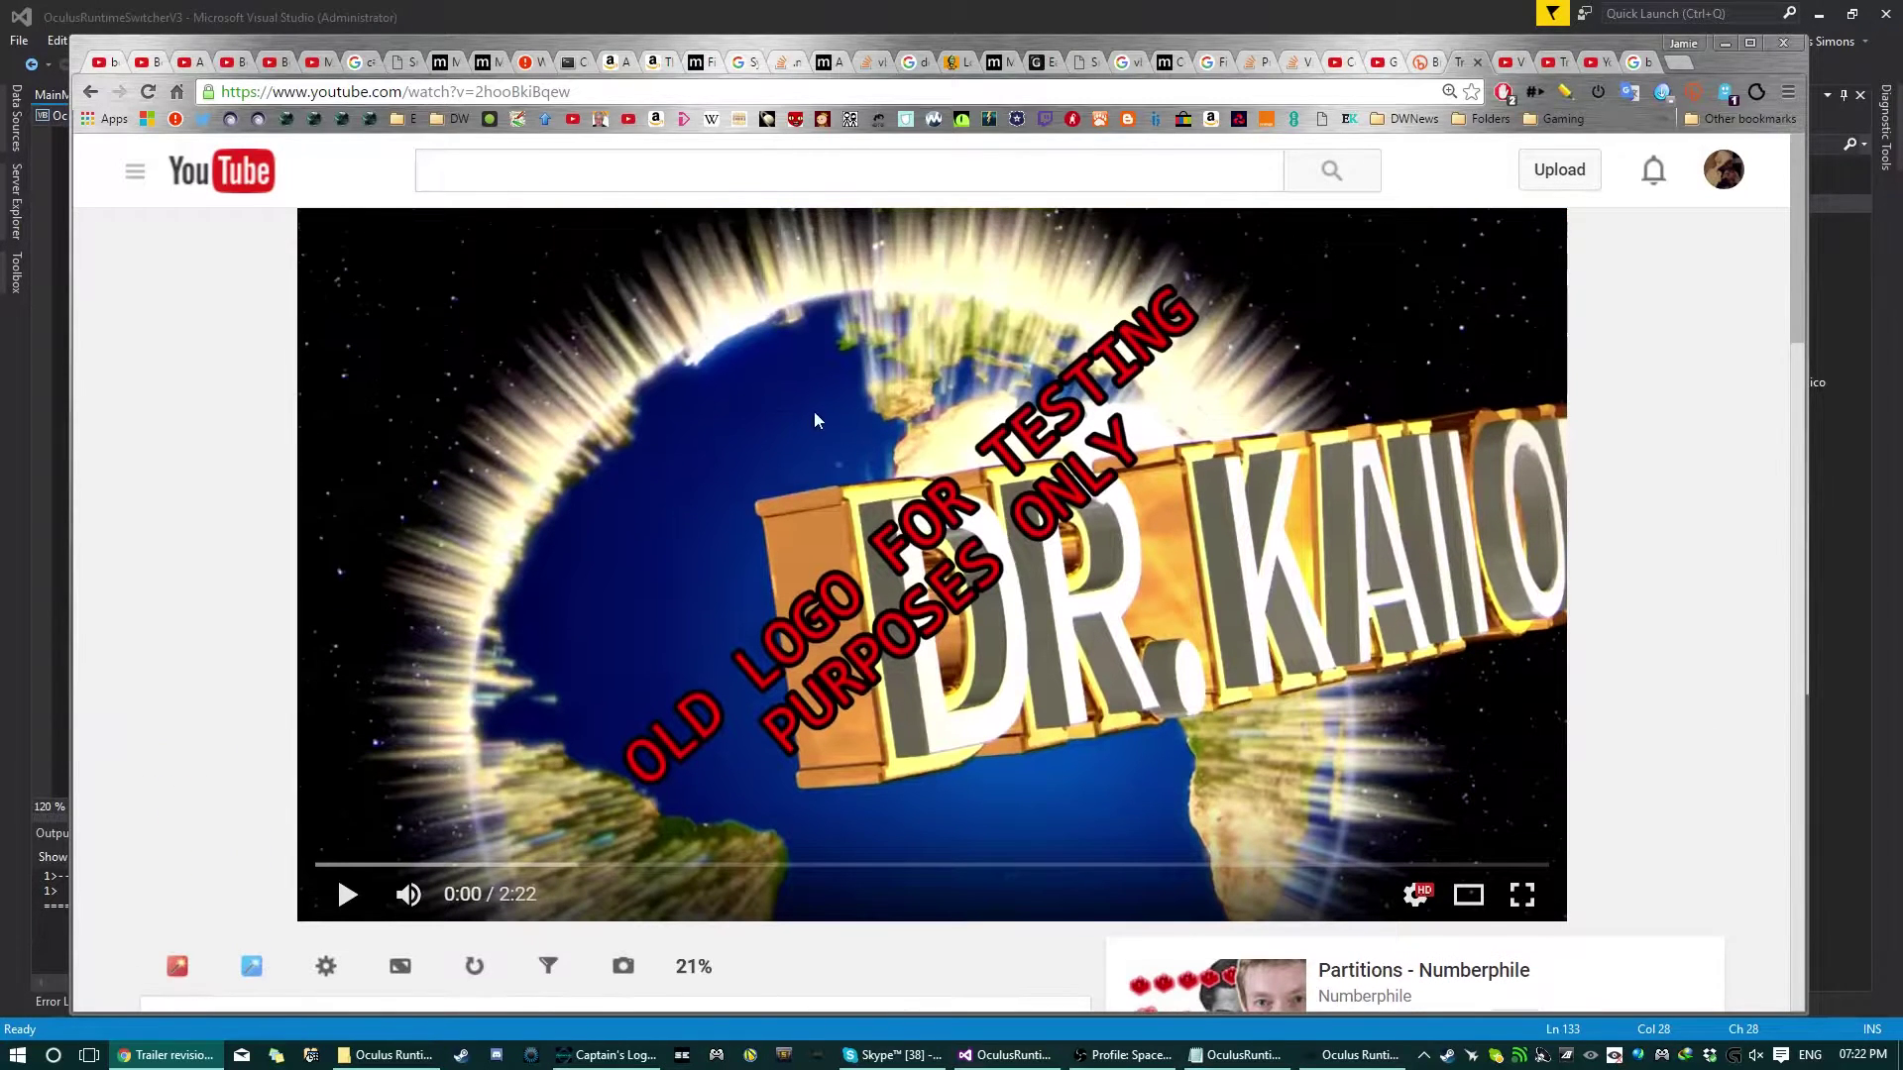
{"action": "left_click", "coordinate": [1727, 46]}
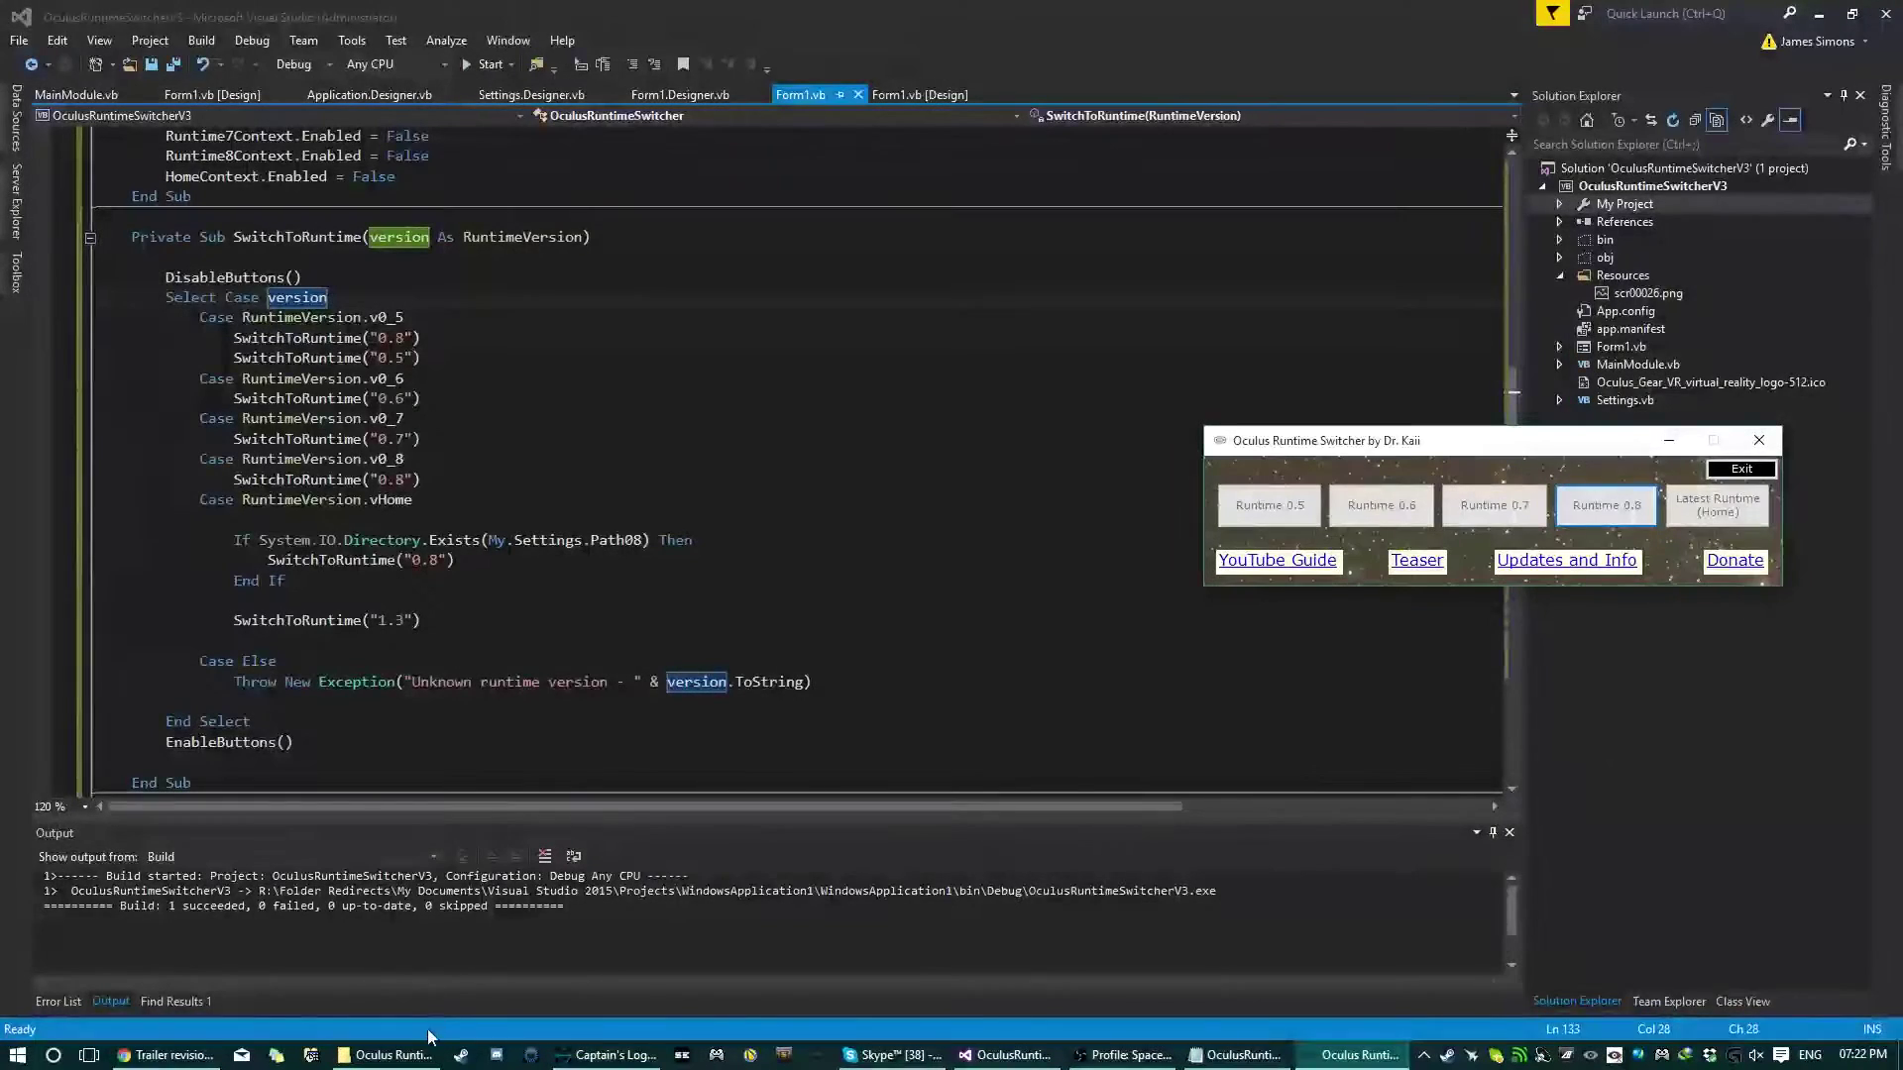
Open OculusRuntimeSwitcherV3.exe.config in Notepad from the V3 folder and move it top-left.
{"action": "left_click", "coordinate": [397, 1055]}
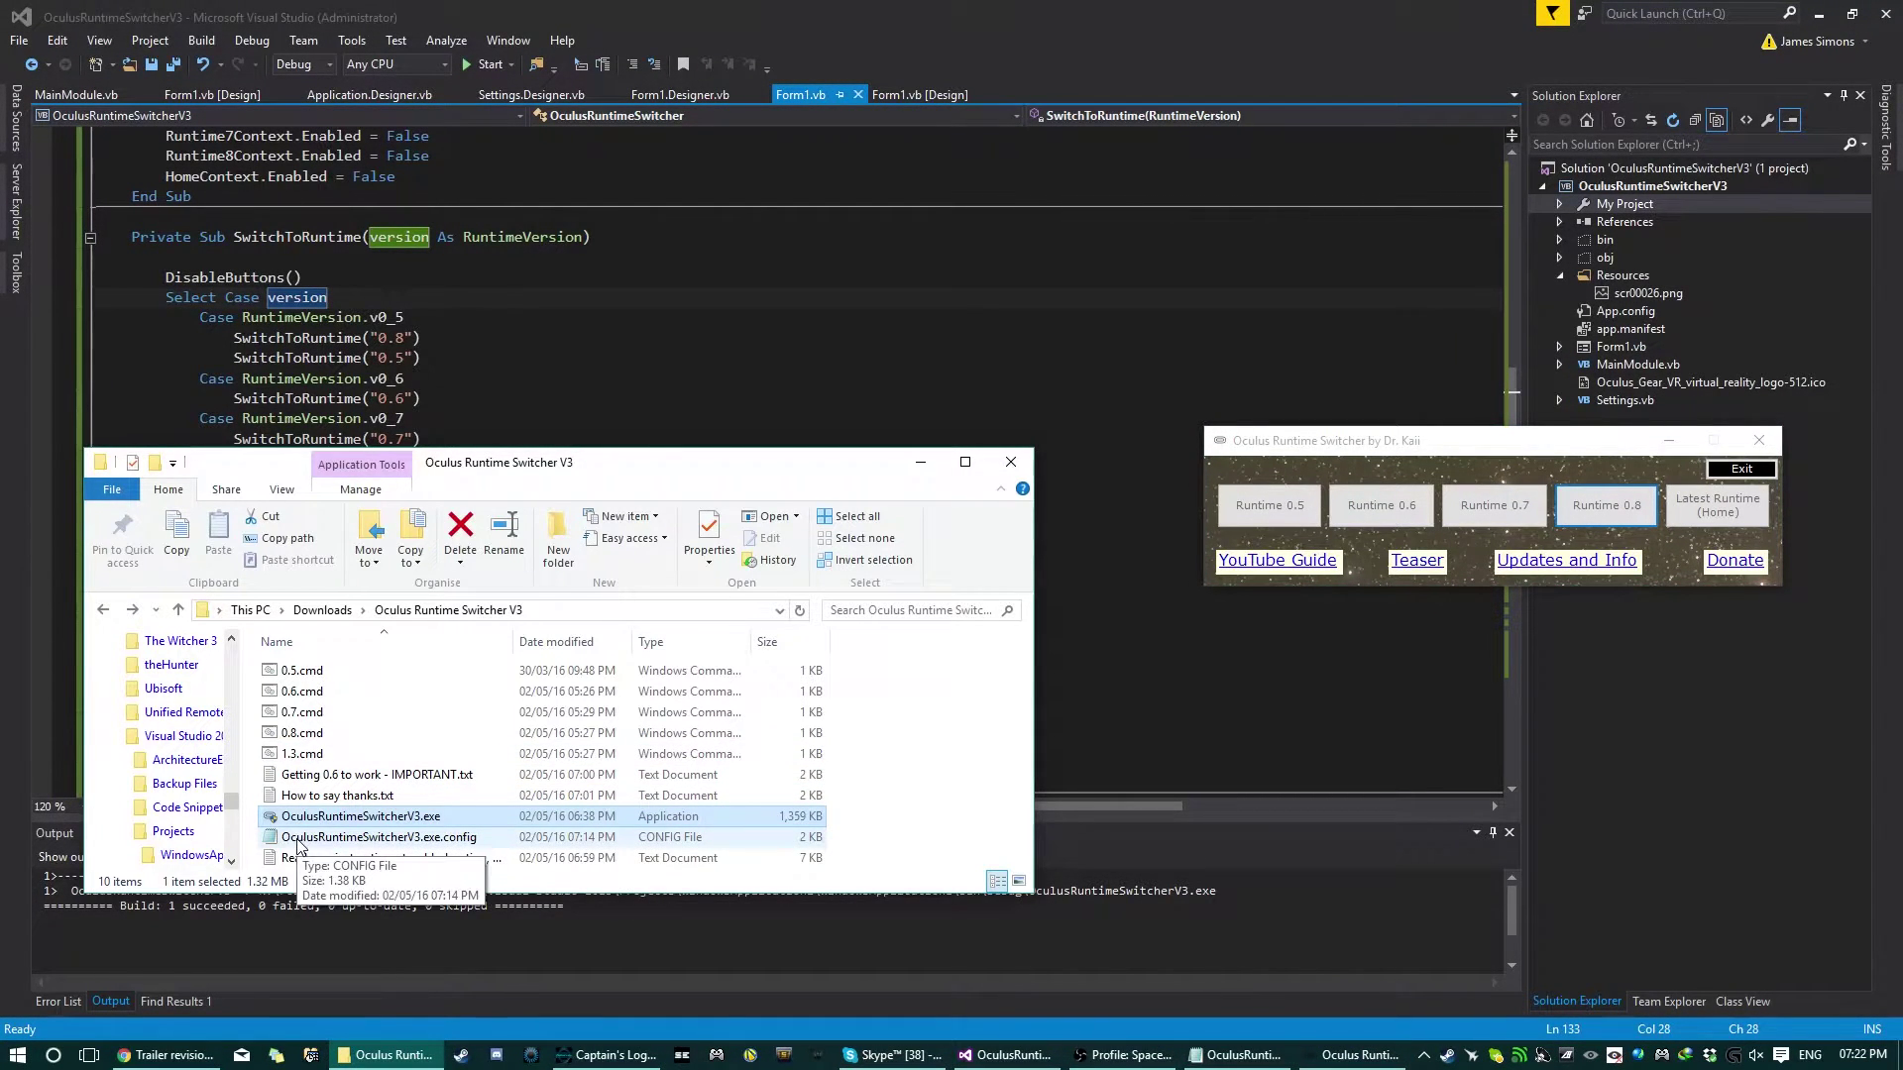
{"action": "double_click", "coordinate": [476, 841]}
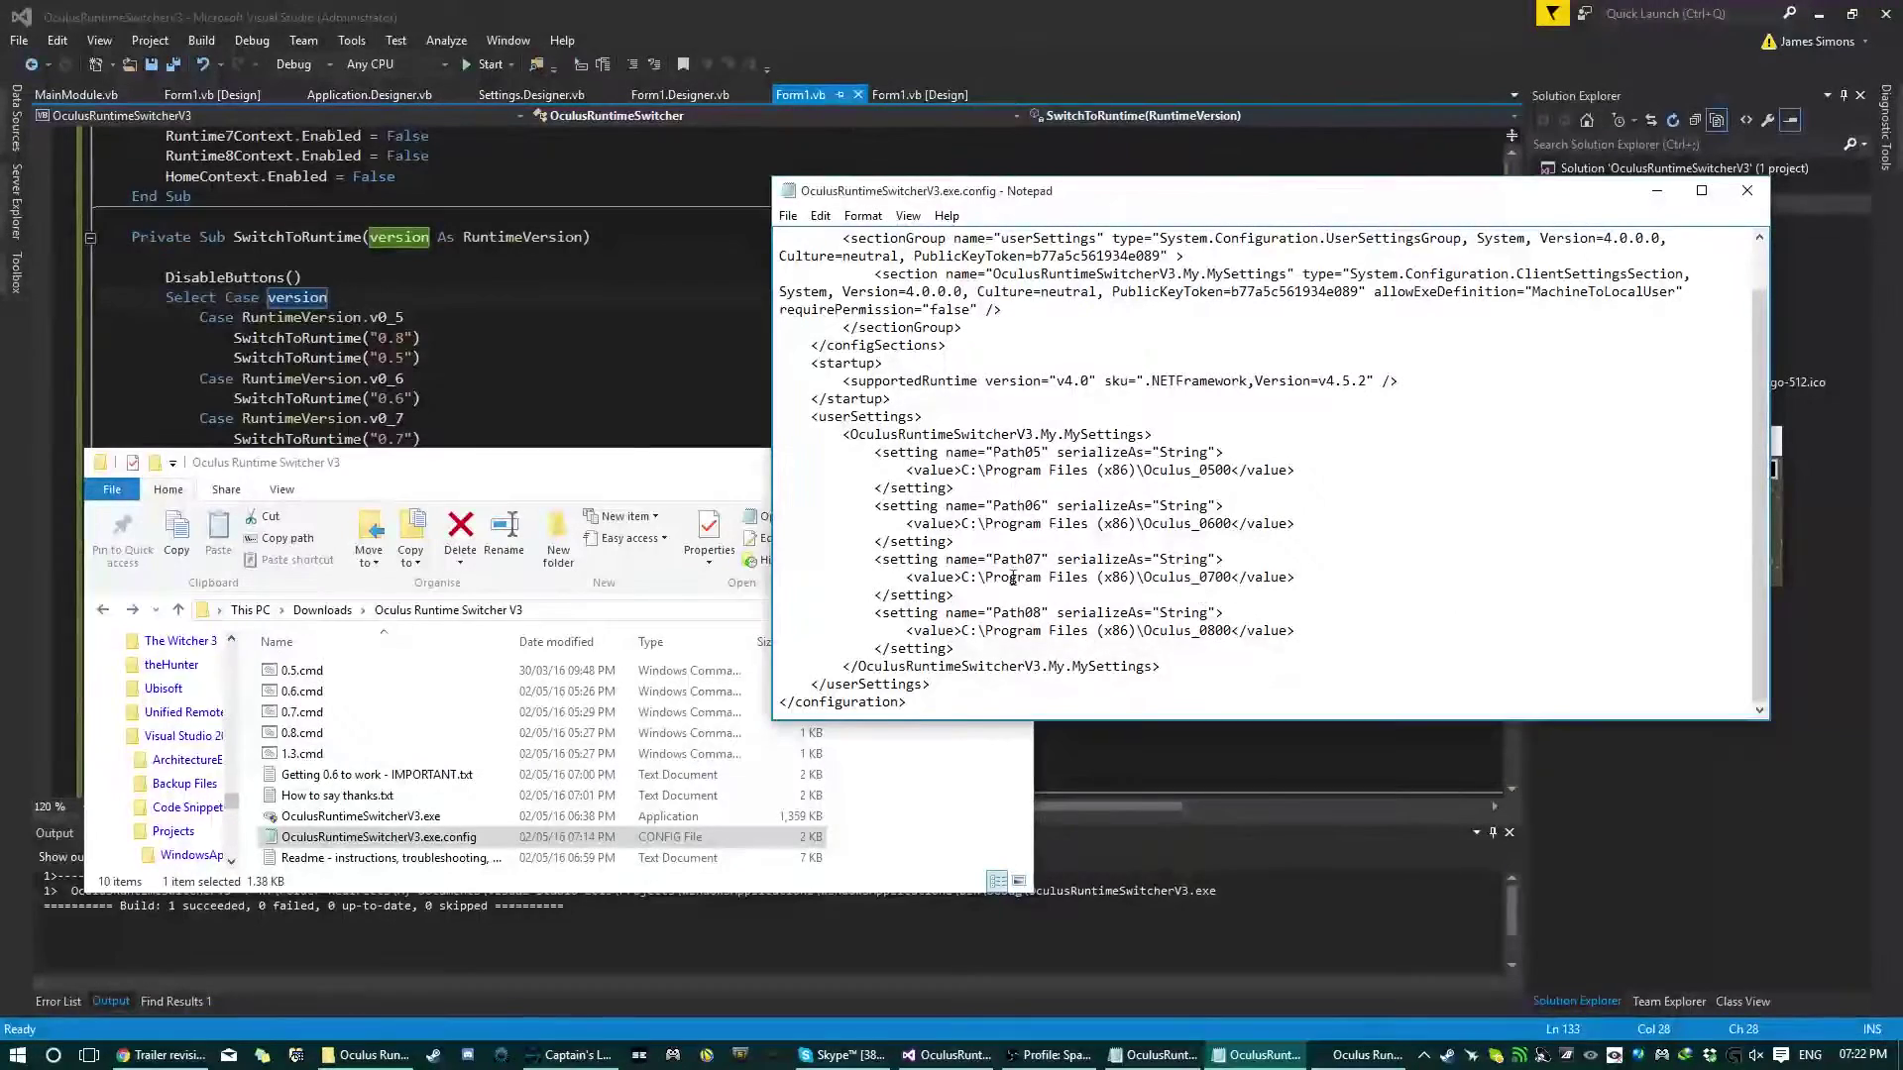
{"action": "left_click_drag", "start_coordinate": [1314, 203], "coordinate": [629, 81]}
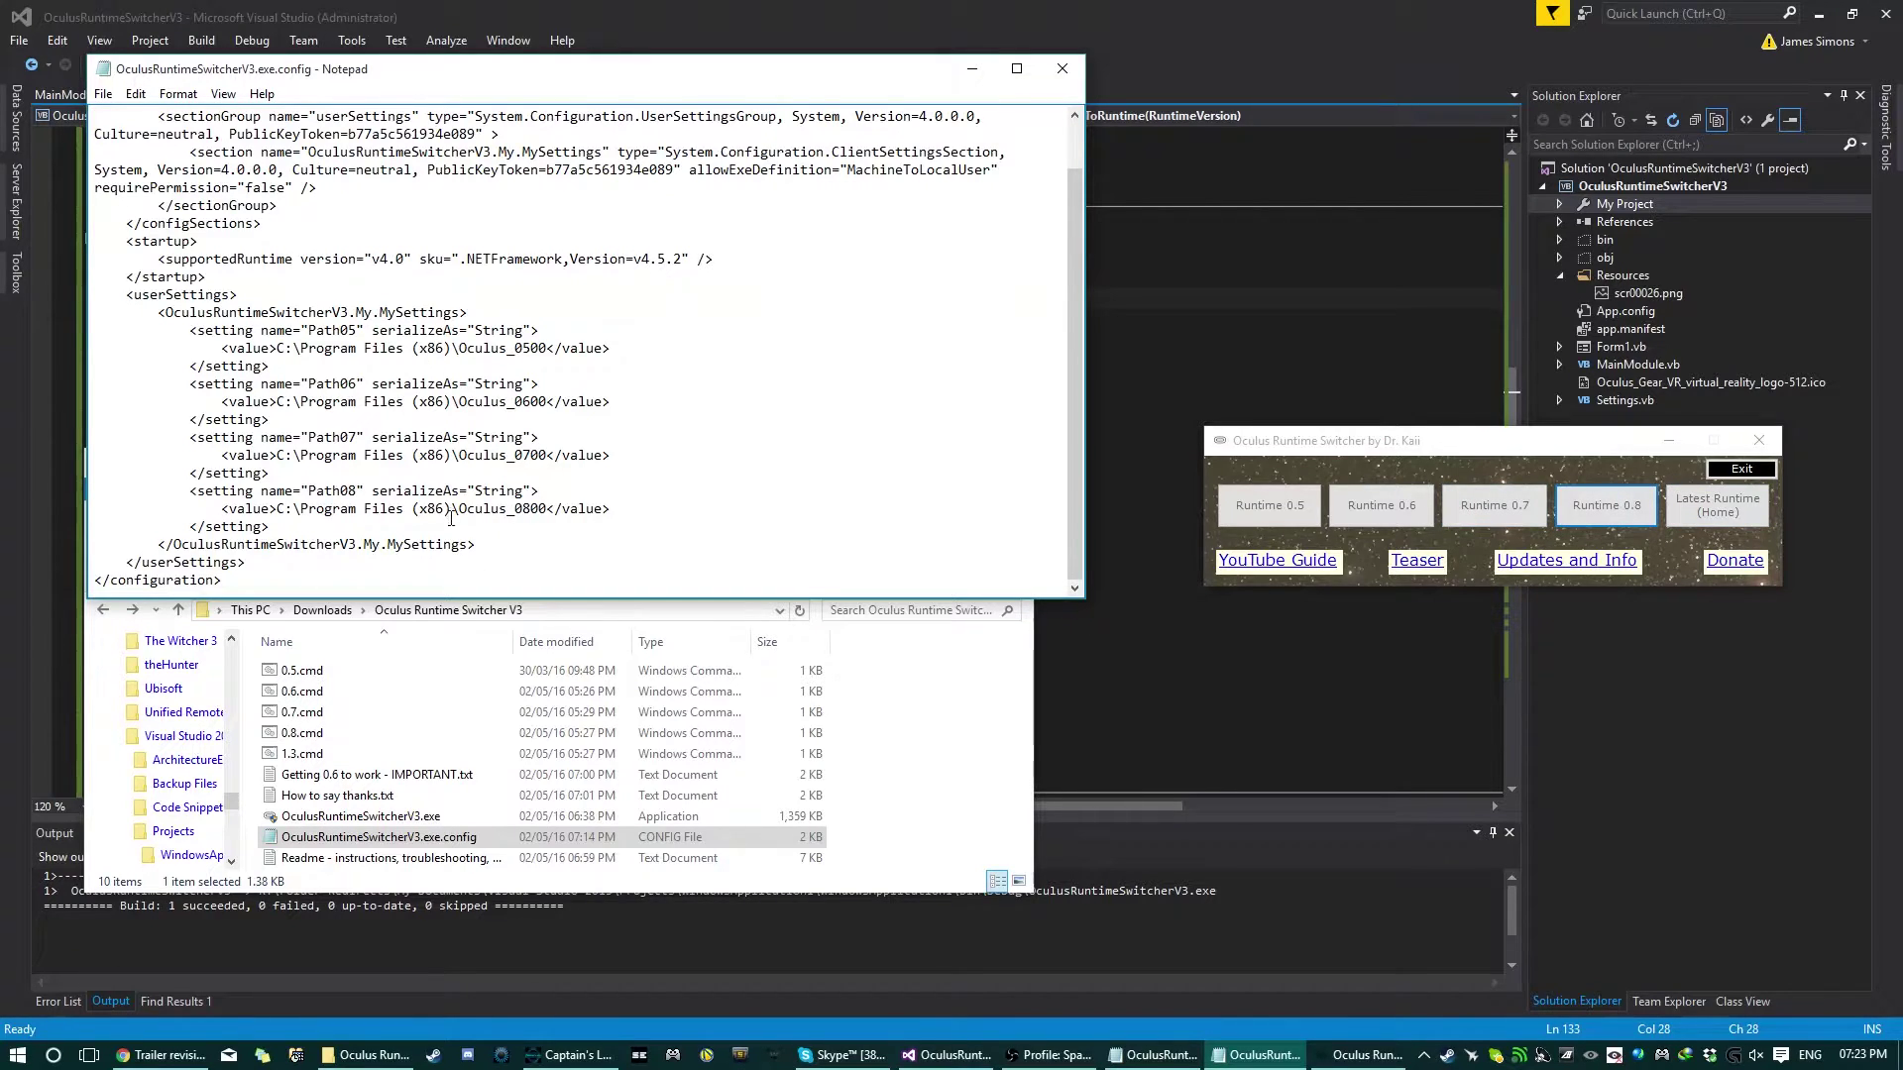
Edit the Path05 install path, leaving its value as Oculus_0500.
{"action": "left_click", "coordinate": [544, 348]}
{"action": "key", "text": "ctrl+s"}
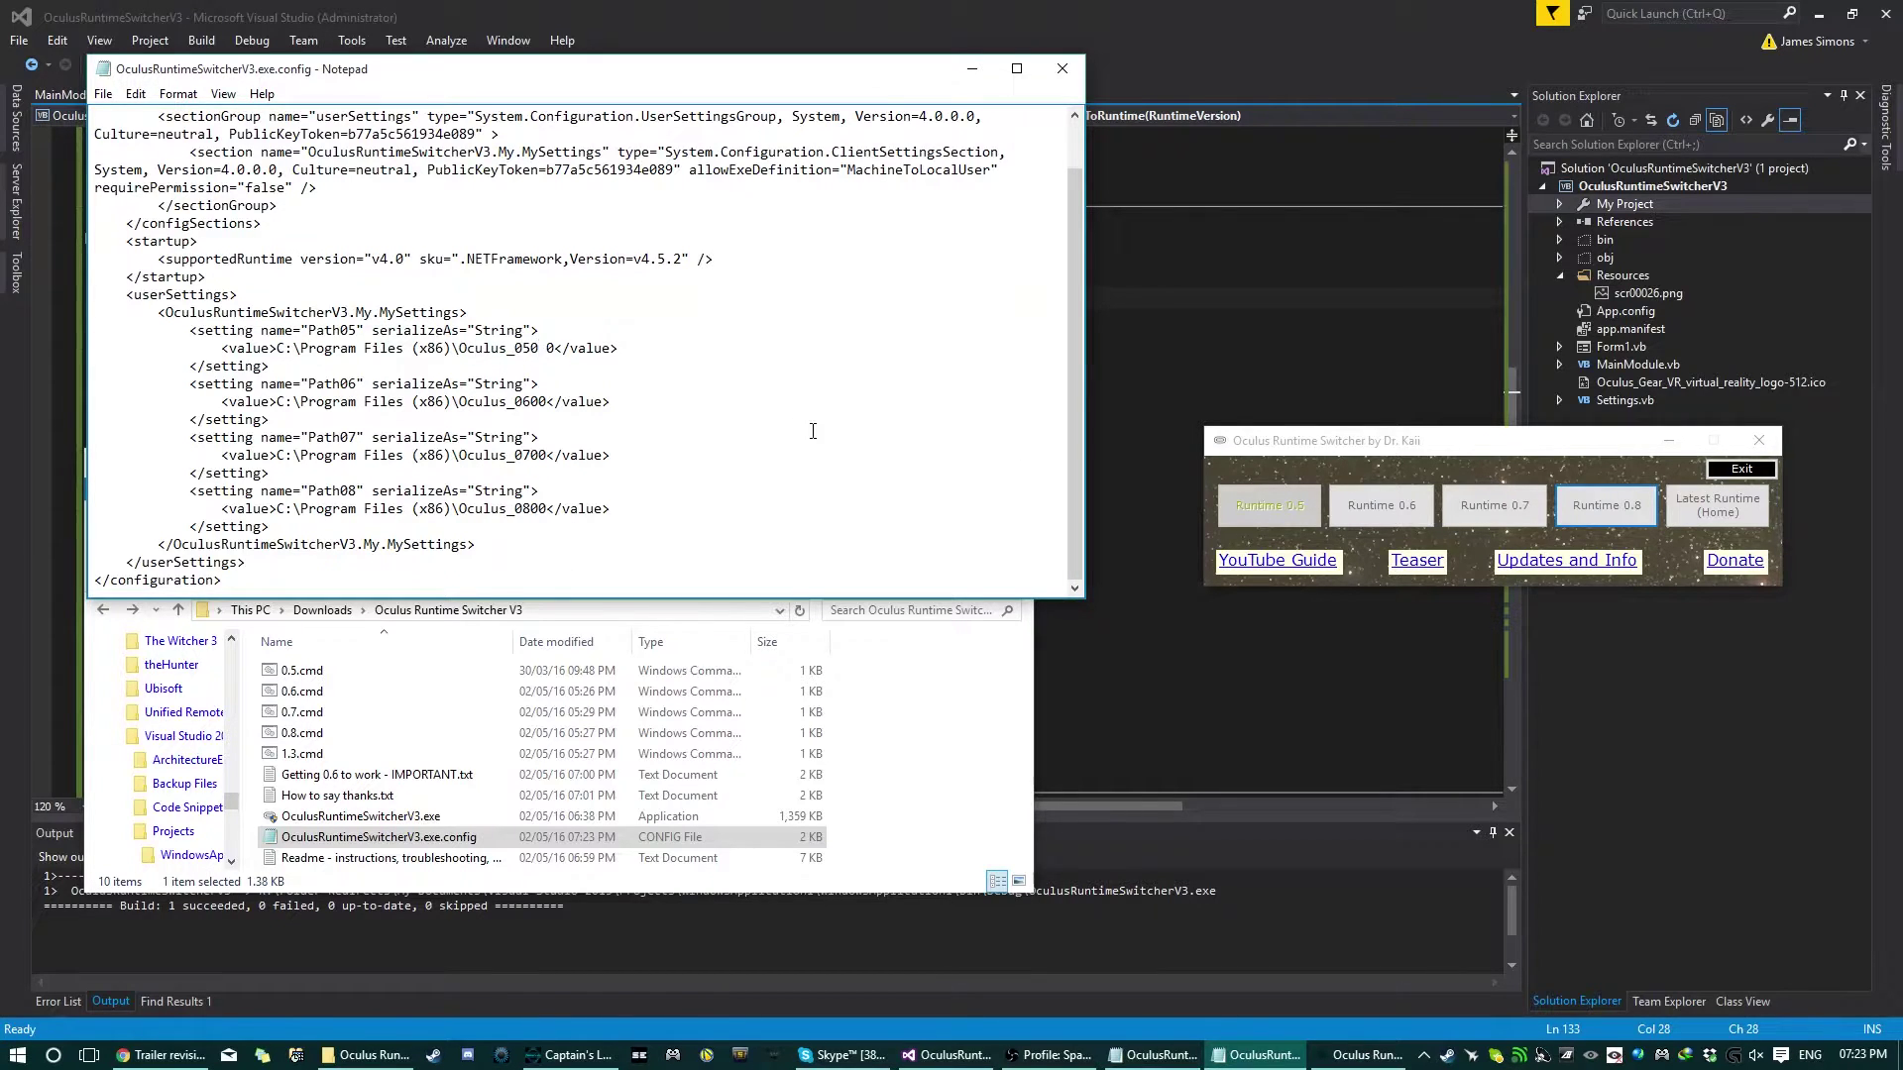
{"action": "scroll", "coordinate": [813, 431], "scroll_direction": "up", "scroll_amount": 1}
{"action": "key", "text": "BackSpace"}
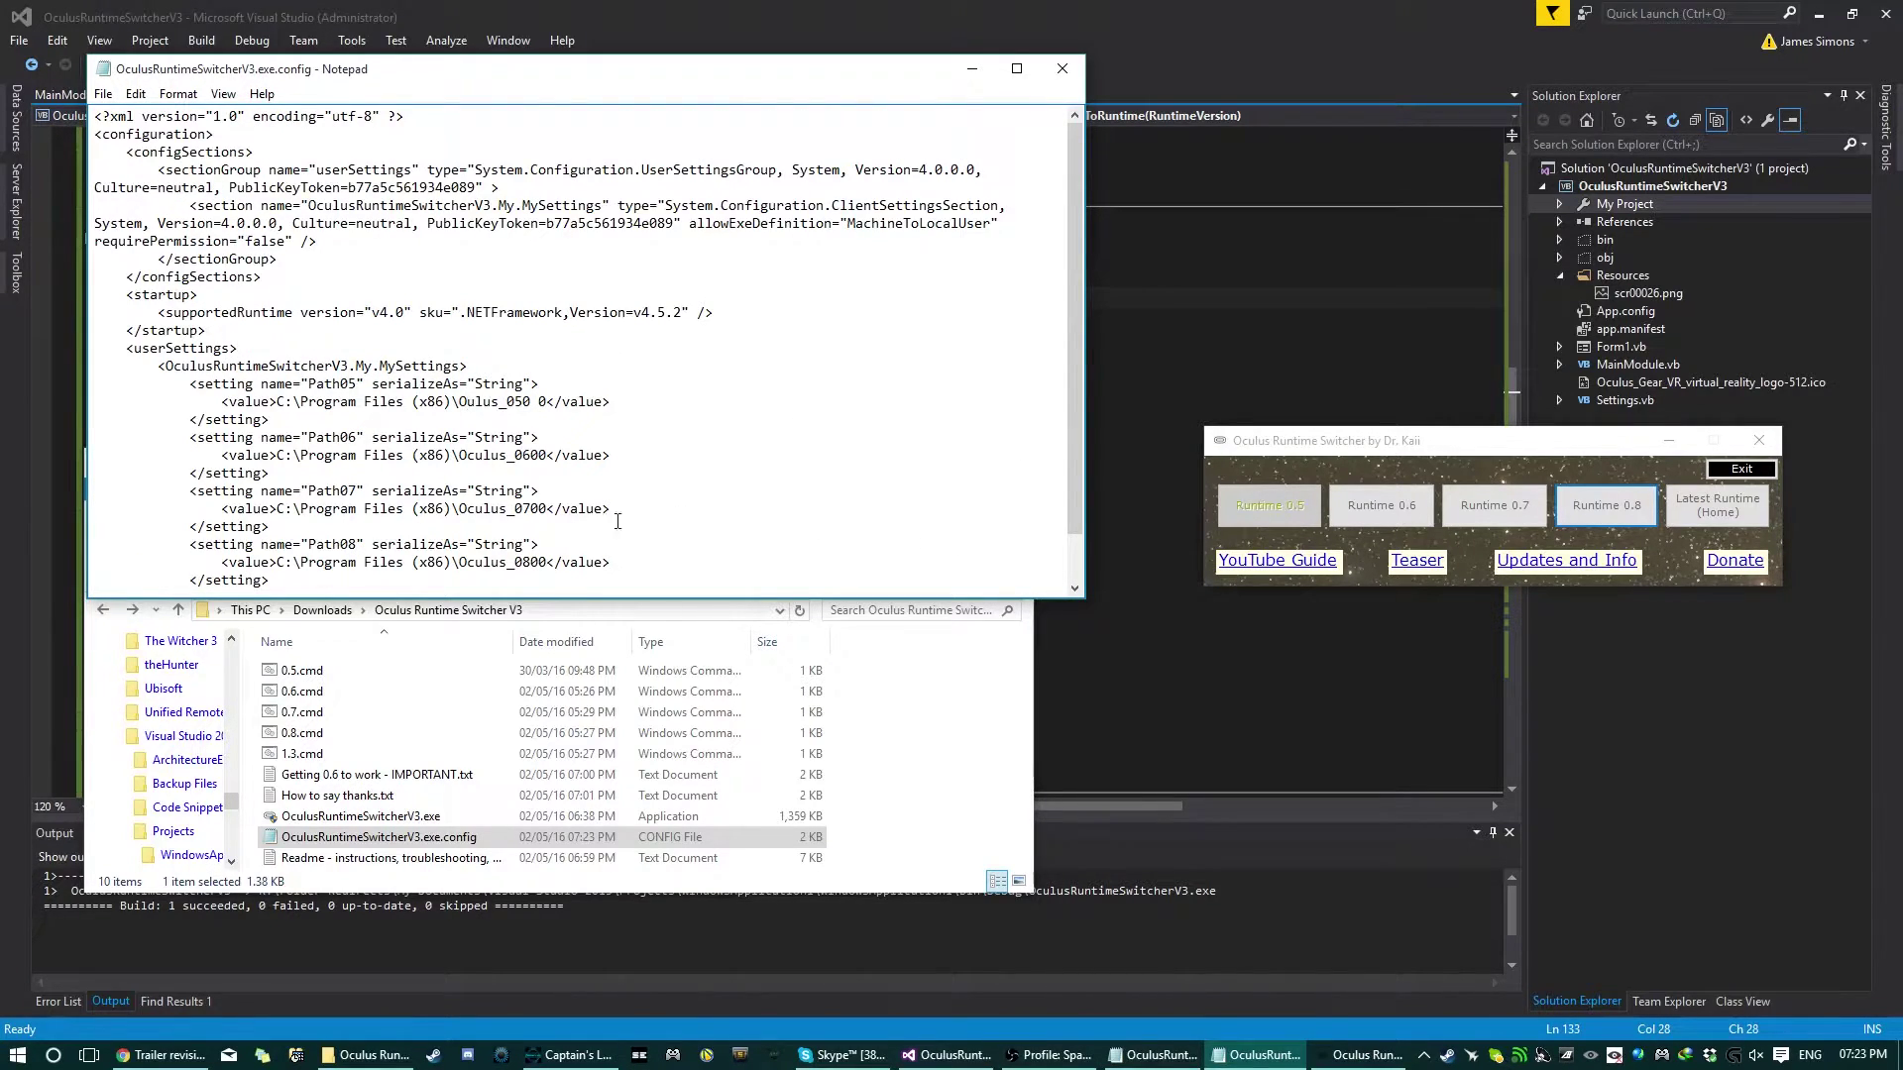
{"action": "type", "text": "c"}
{"action": "key", "text": "Delete"}
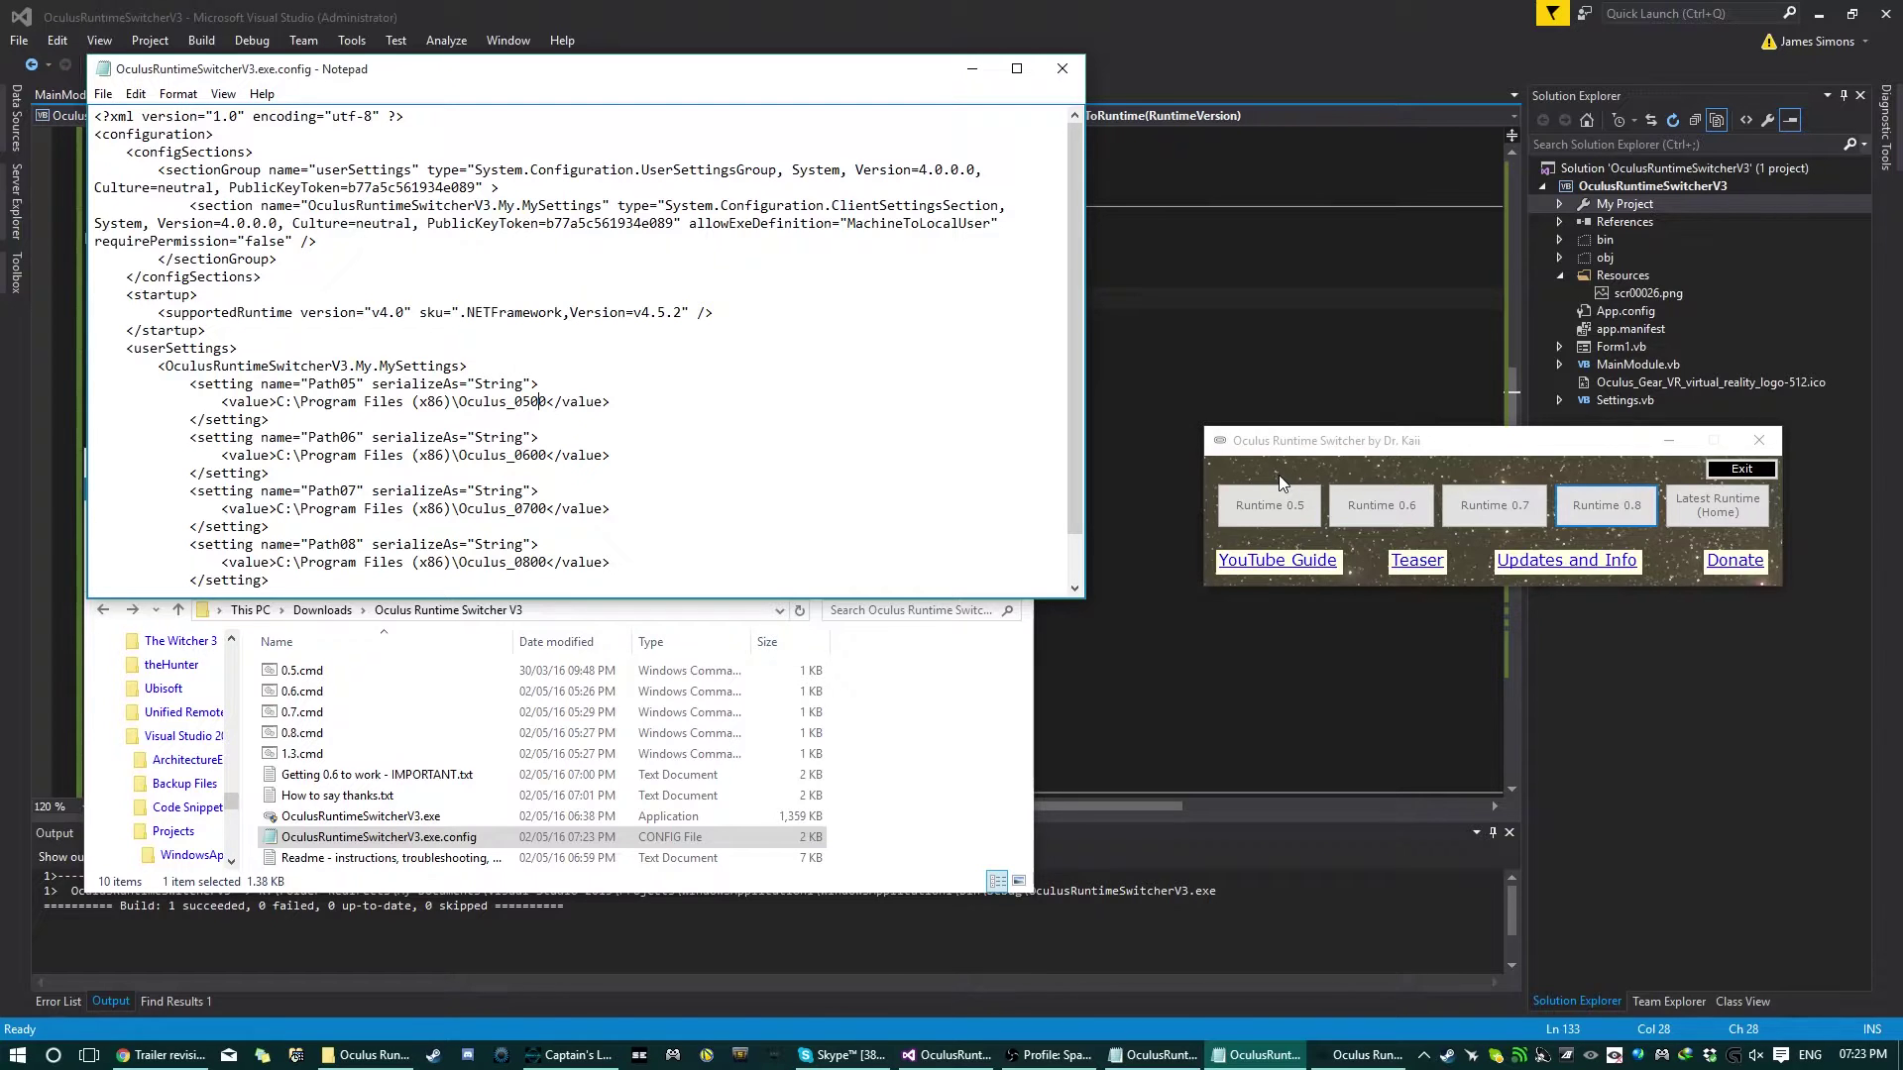
{"action": "left_click", "coordinate": [301, 712]}
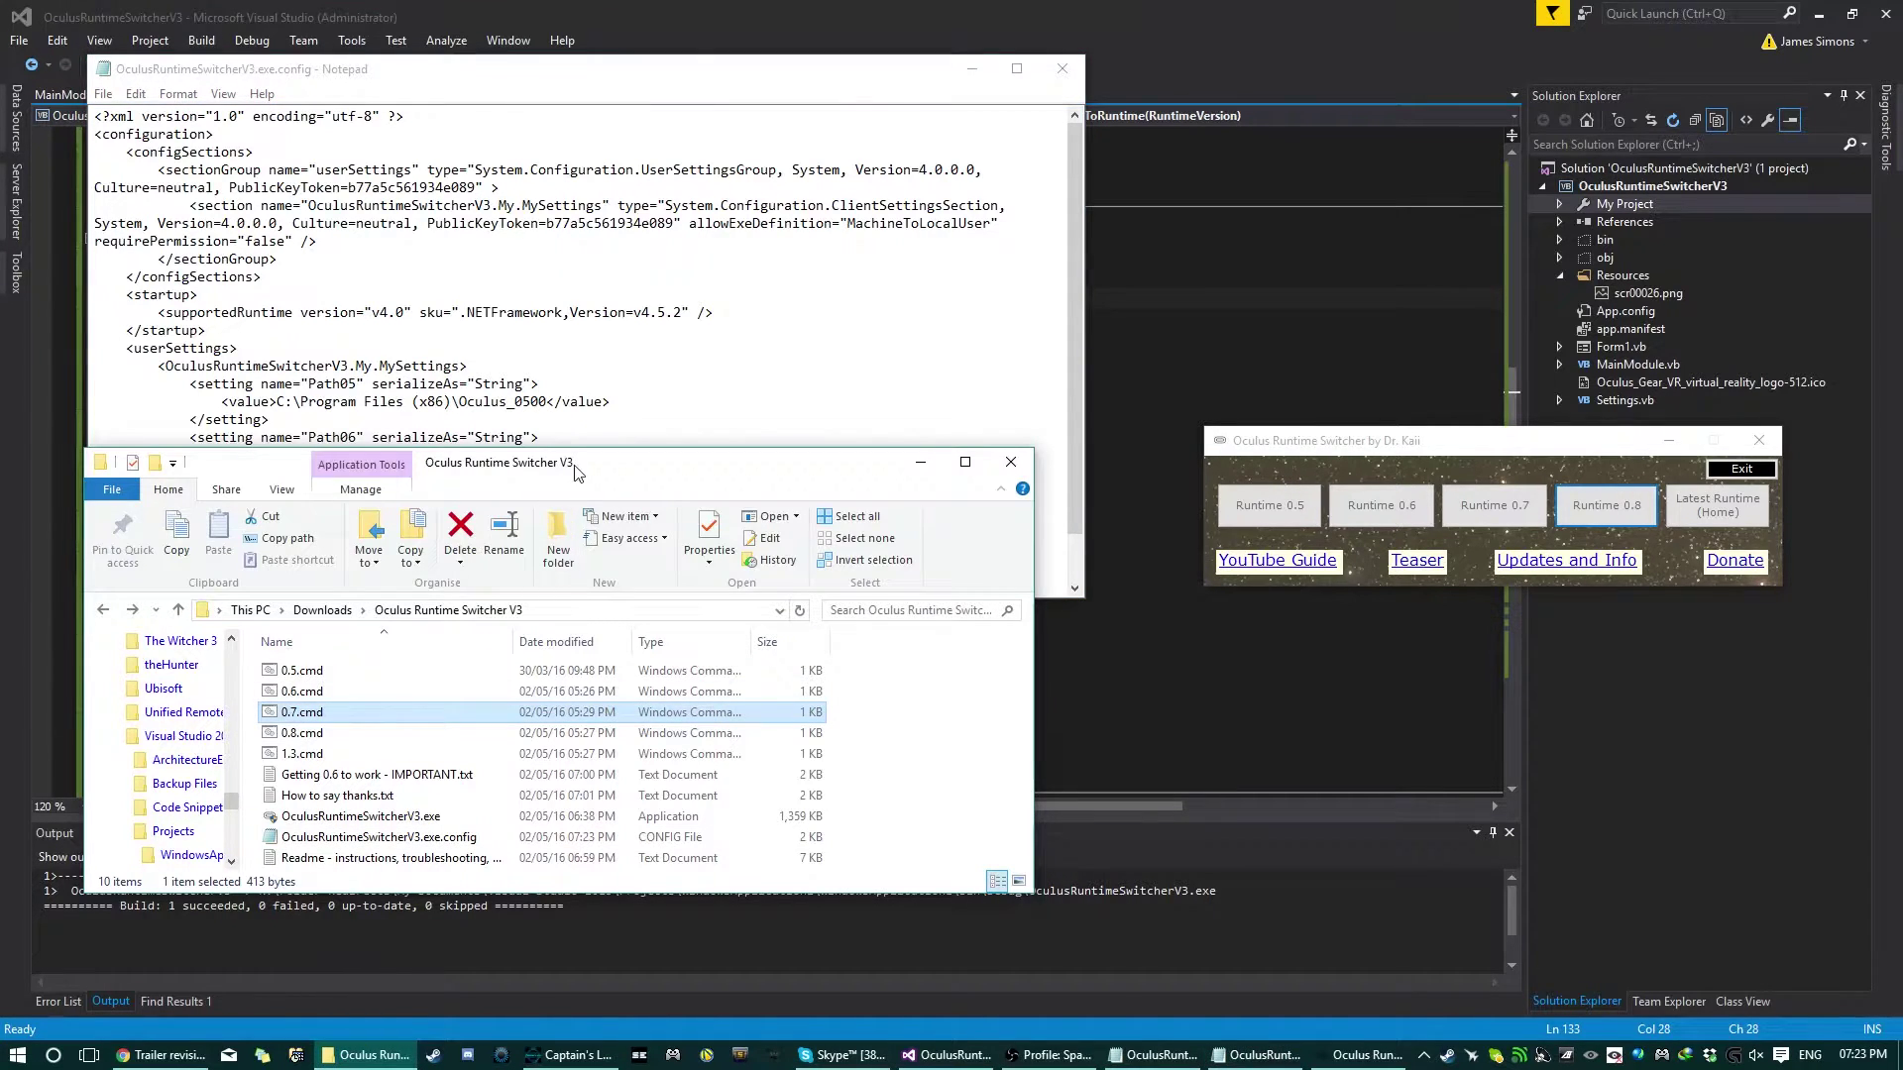
Open the 0.5.cmd script for editing beside the config file.
{"action": "left_click_drag", "start_coordinate": [575, 473], "coordinate": [872, 569]}
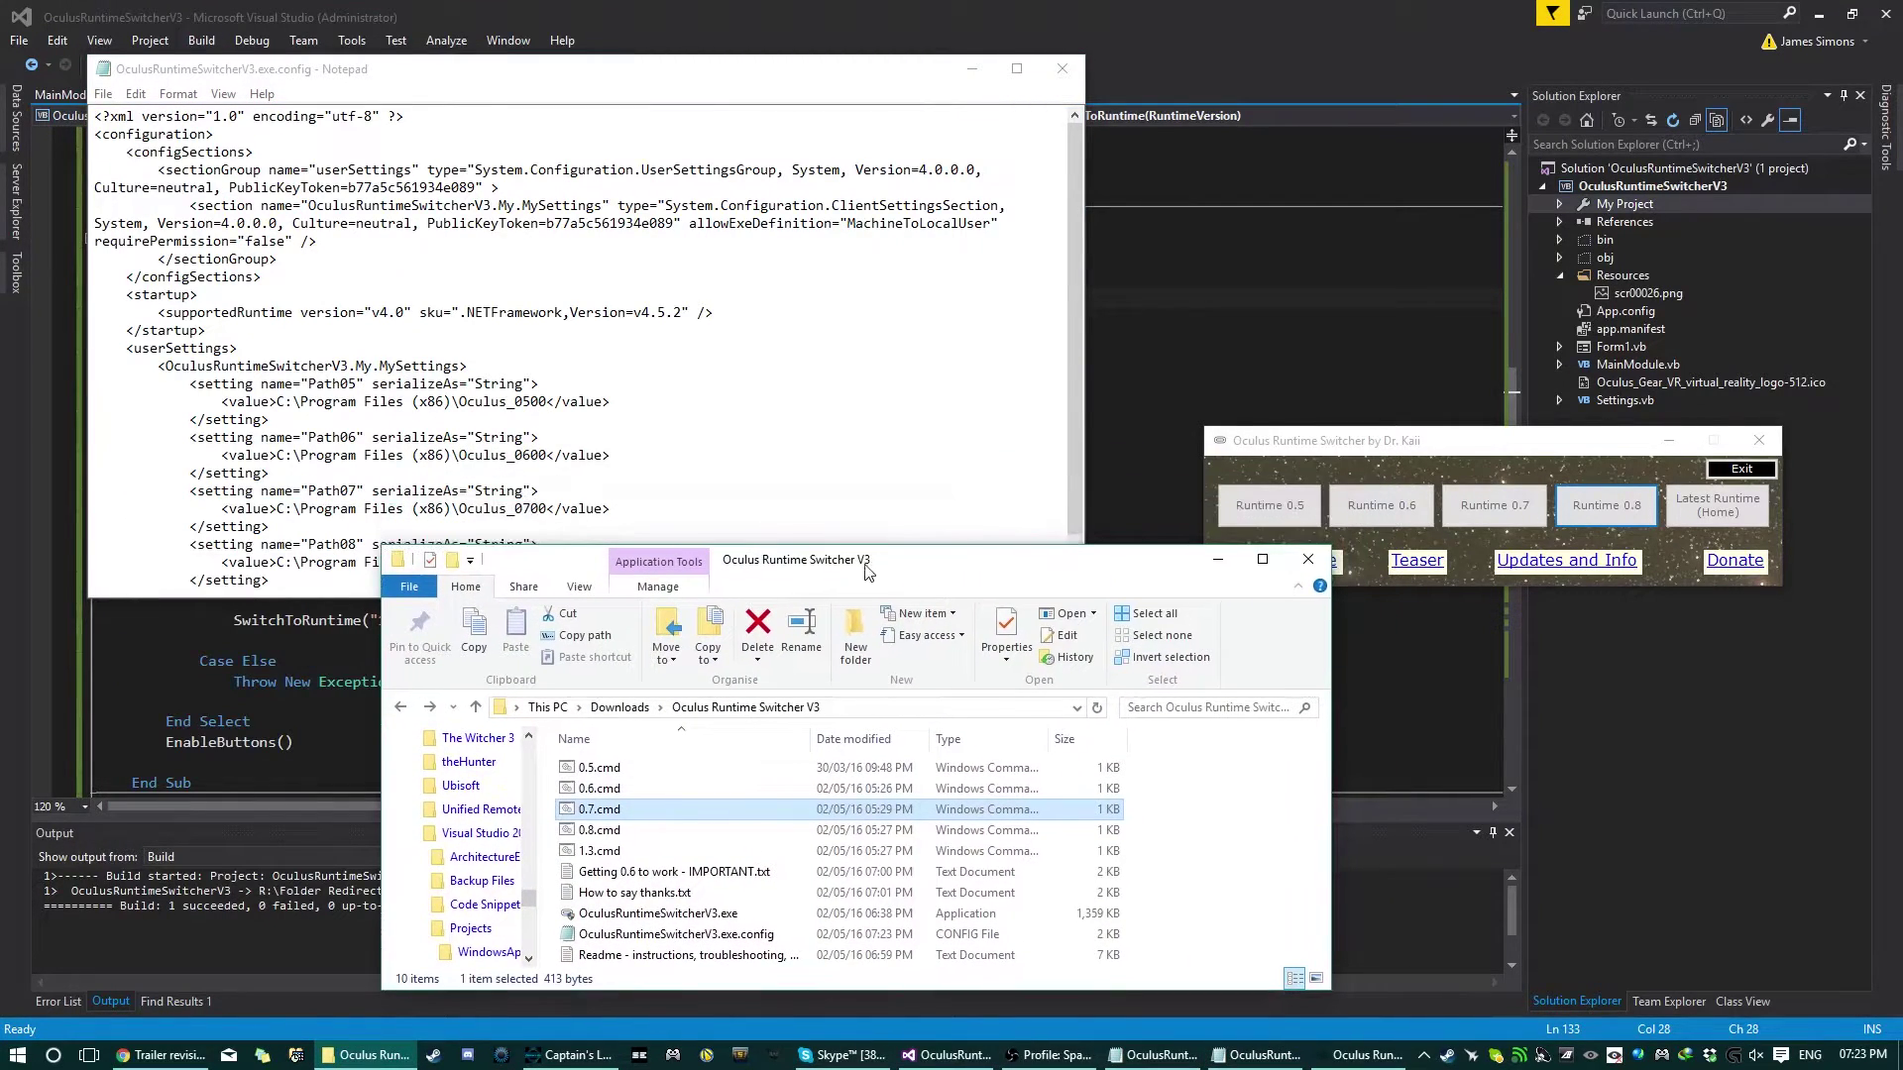
{"action": "right_click", "coordinate": [599, 768]}
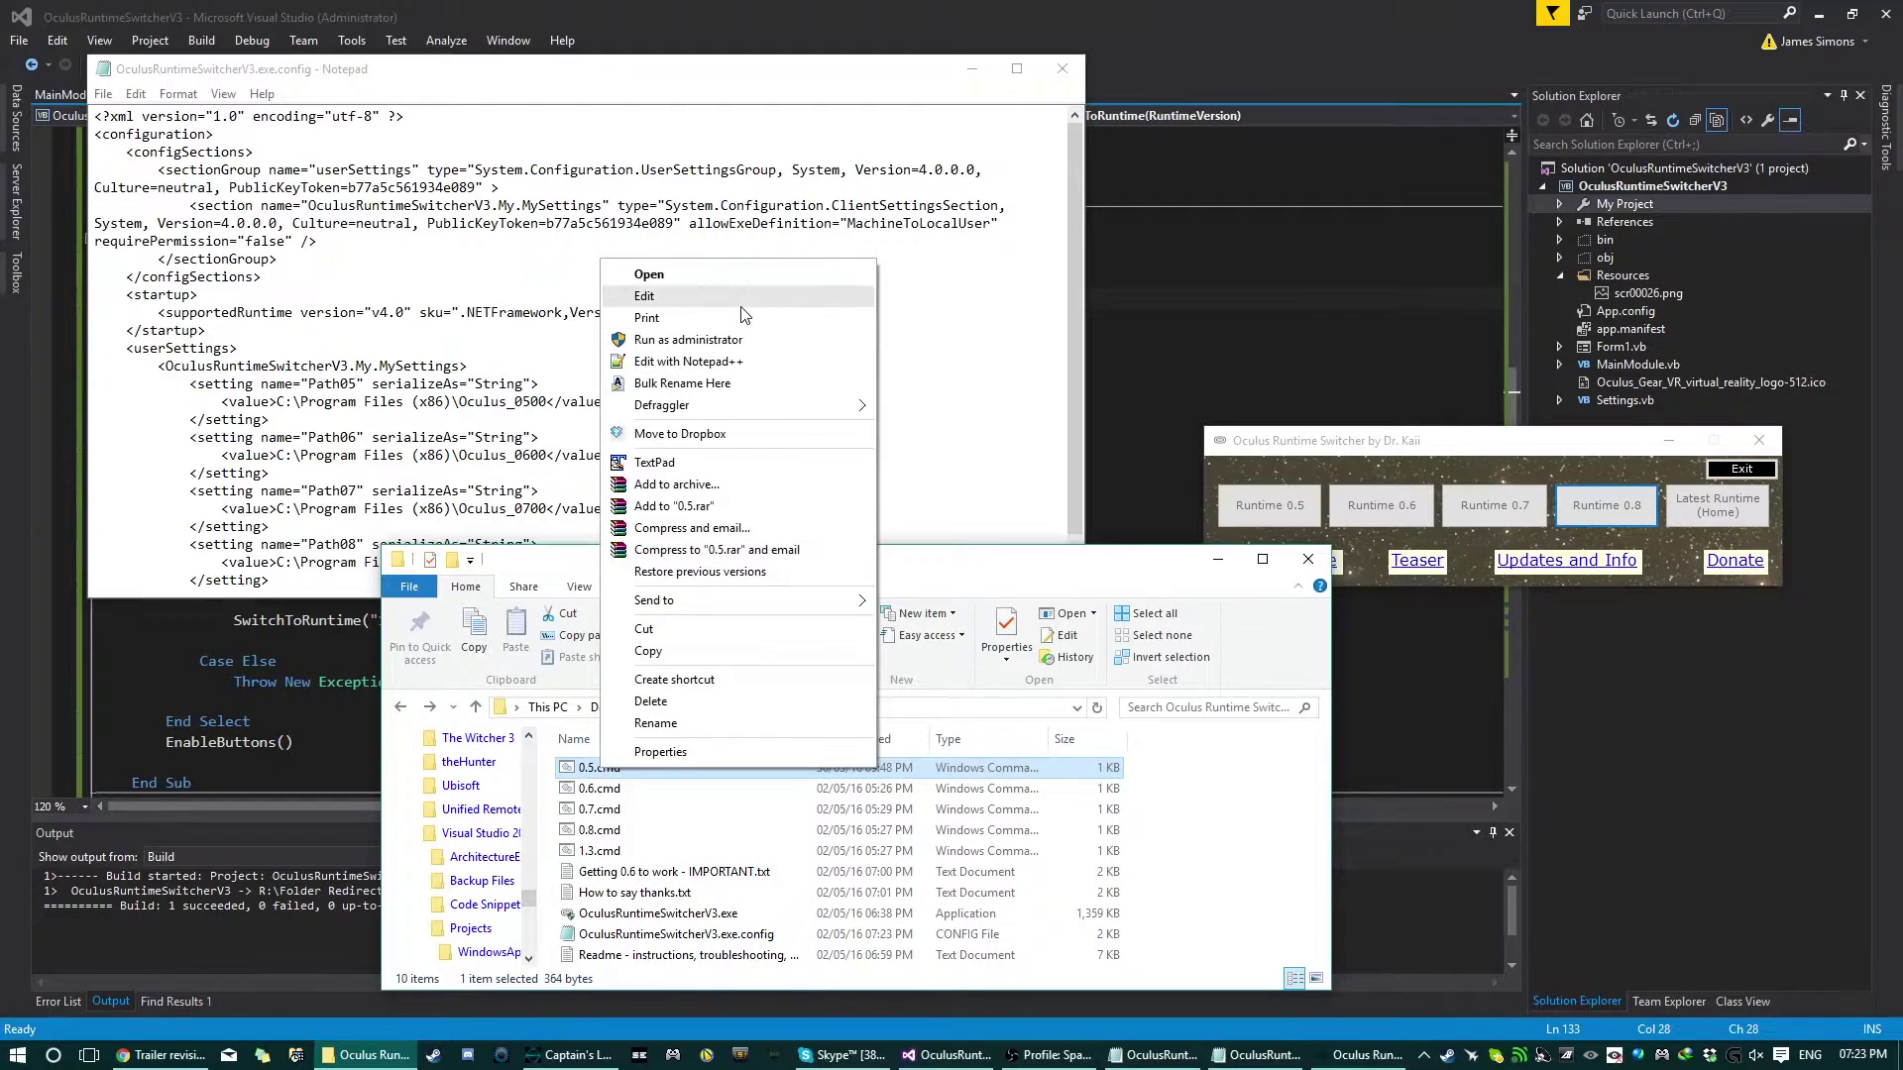
{"action": "left_click", "coordinate": [684, 296]}
{"action": "left_click_drag", "start_coordinate": [1266, 134], "coordinate": [584, 447]}
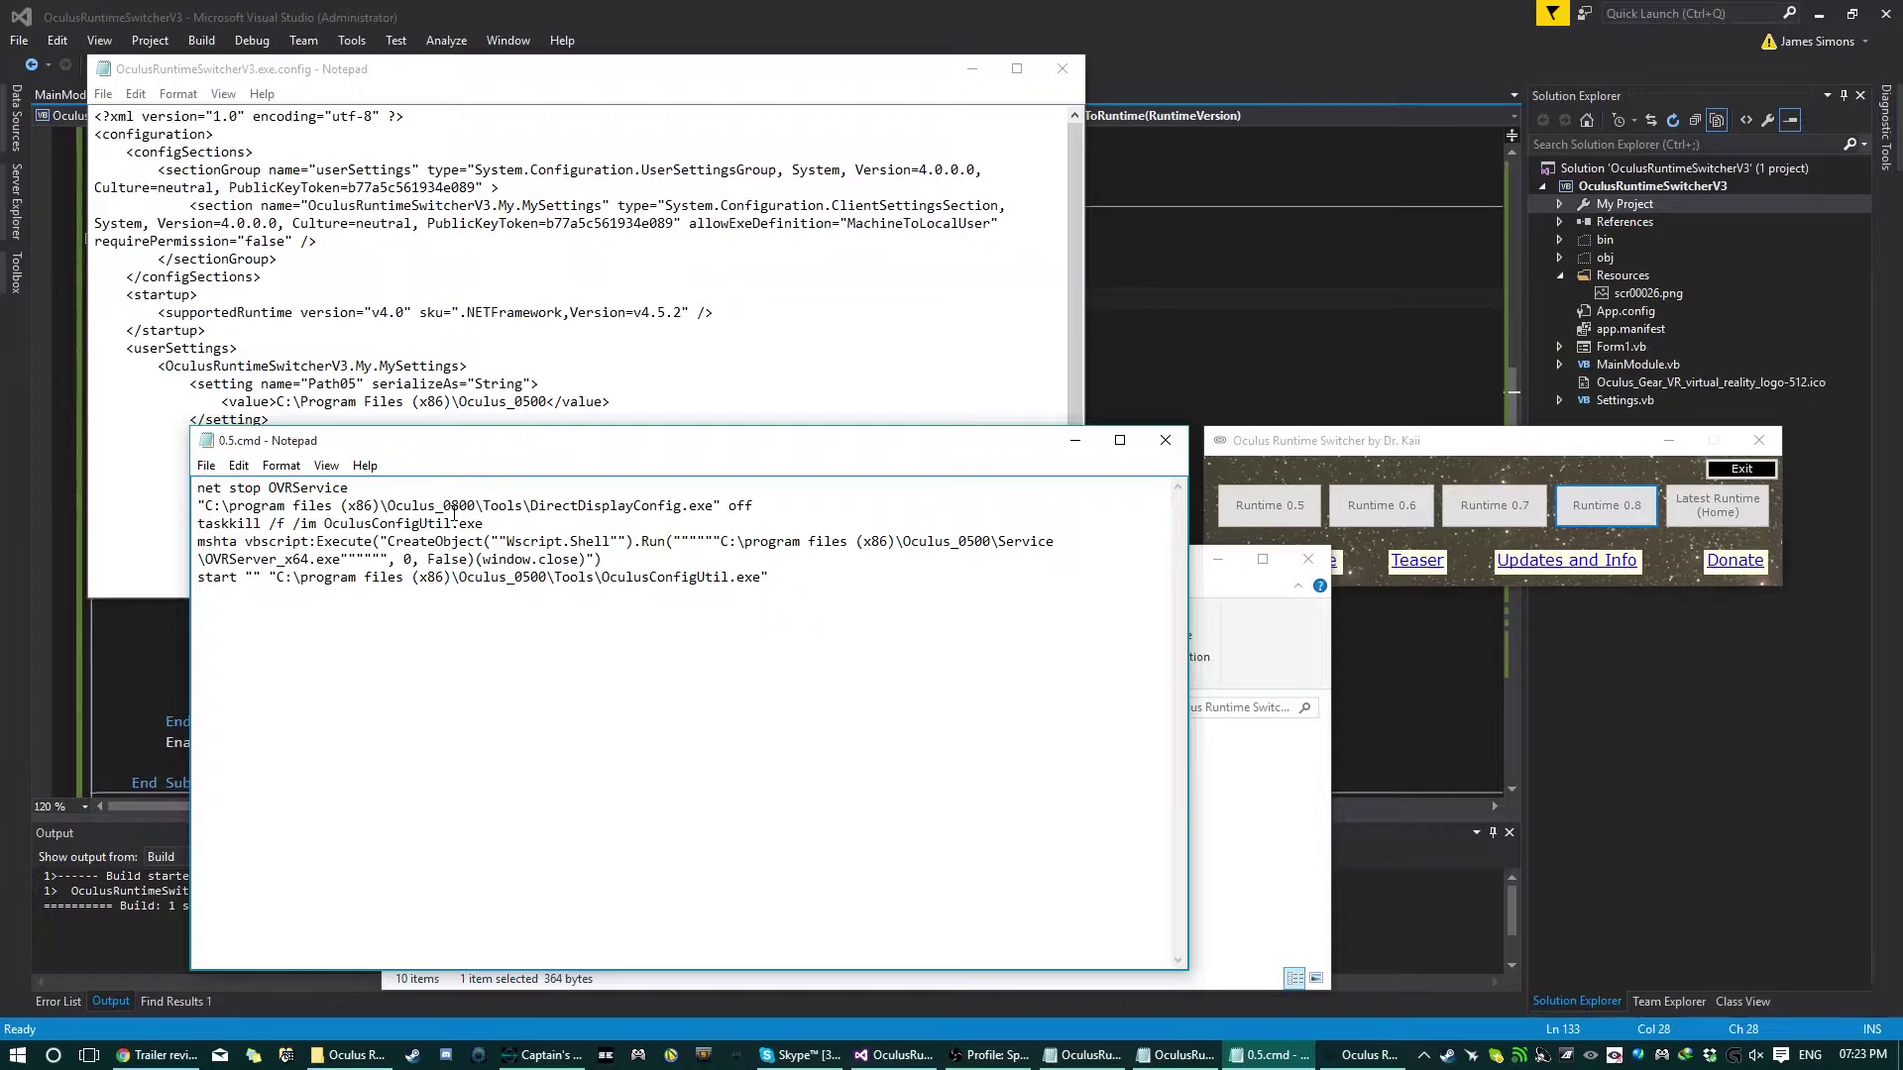
Close the 0.5.cmd script and the config file Notepad windows.
{"action": "left_click", "coordinate": [1247, 792]}
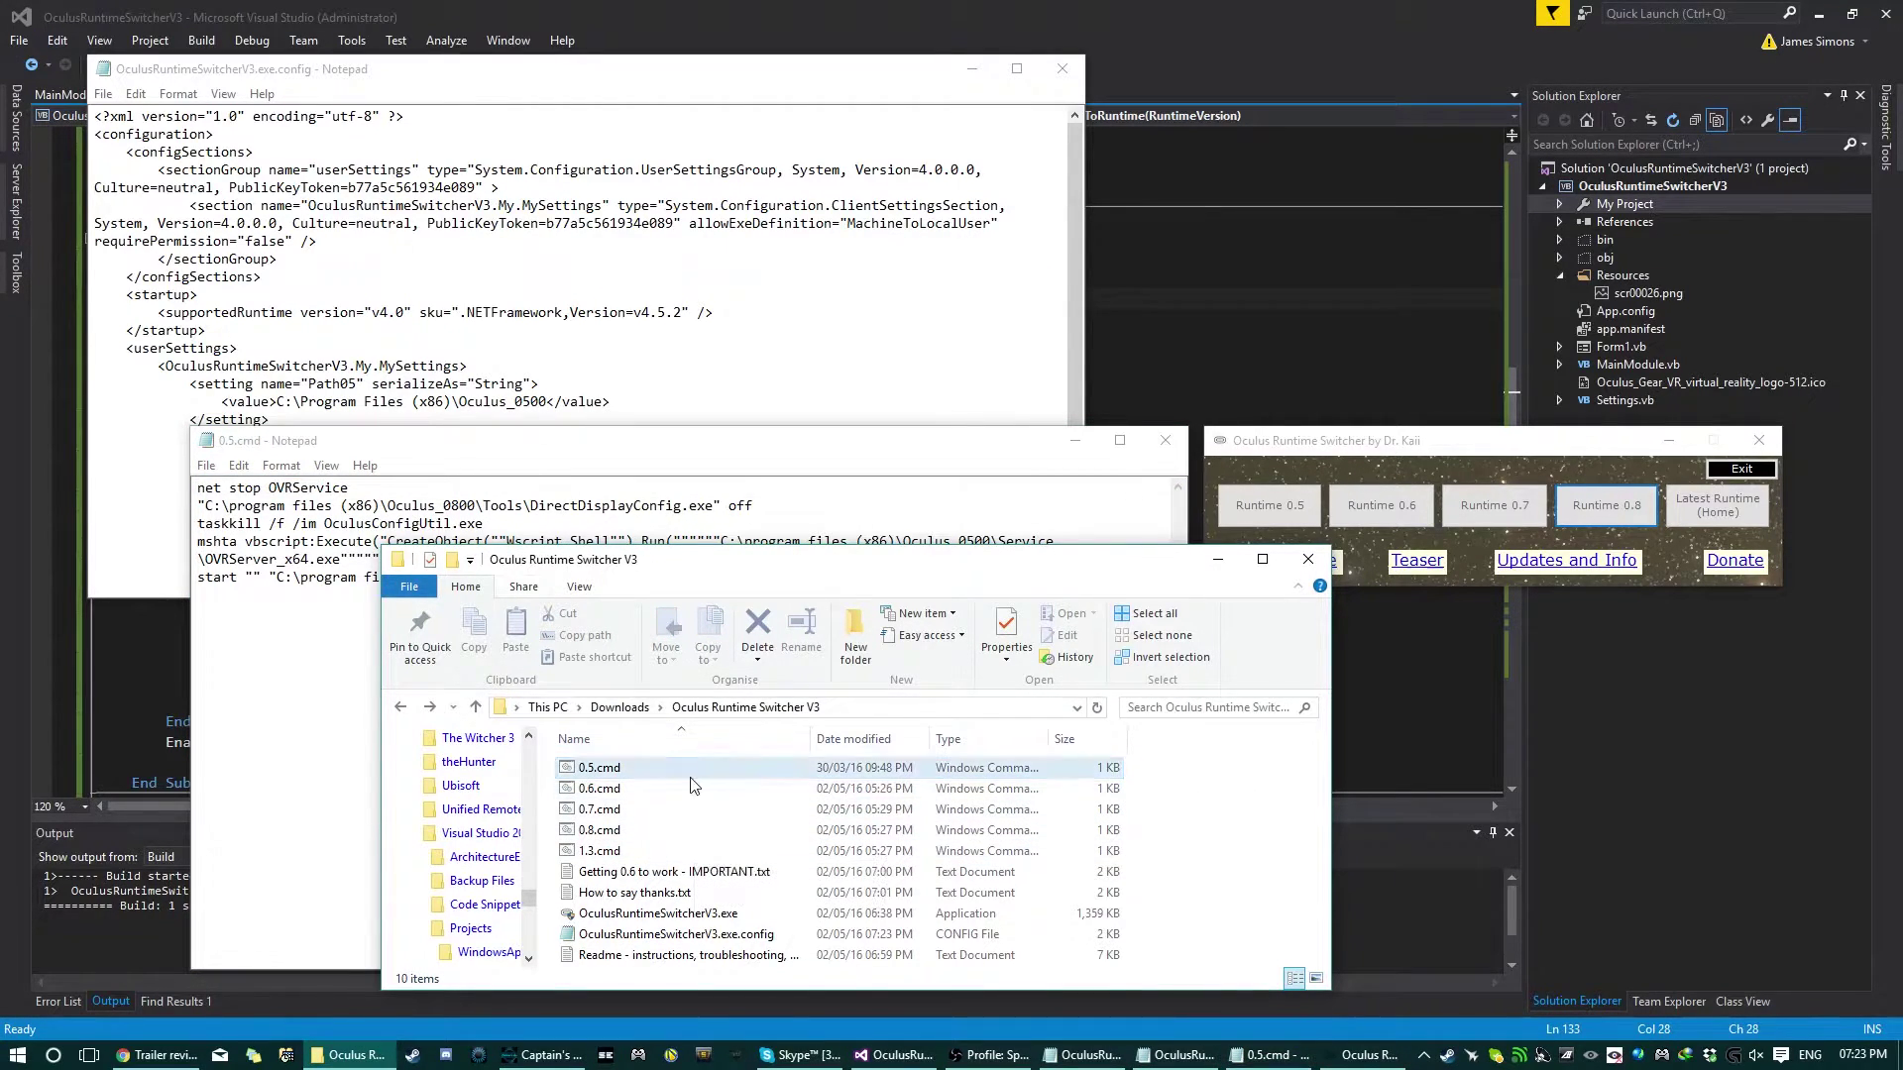
{"action": "key", "text": "alt+Tab"}
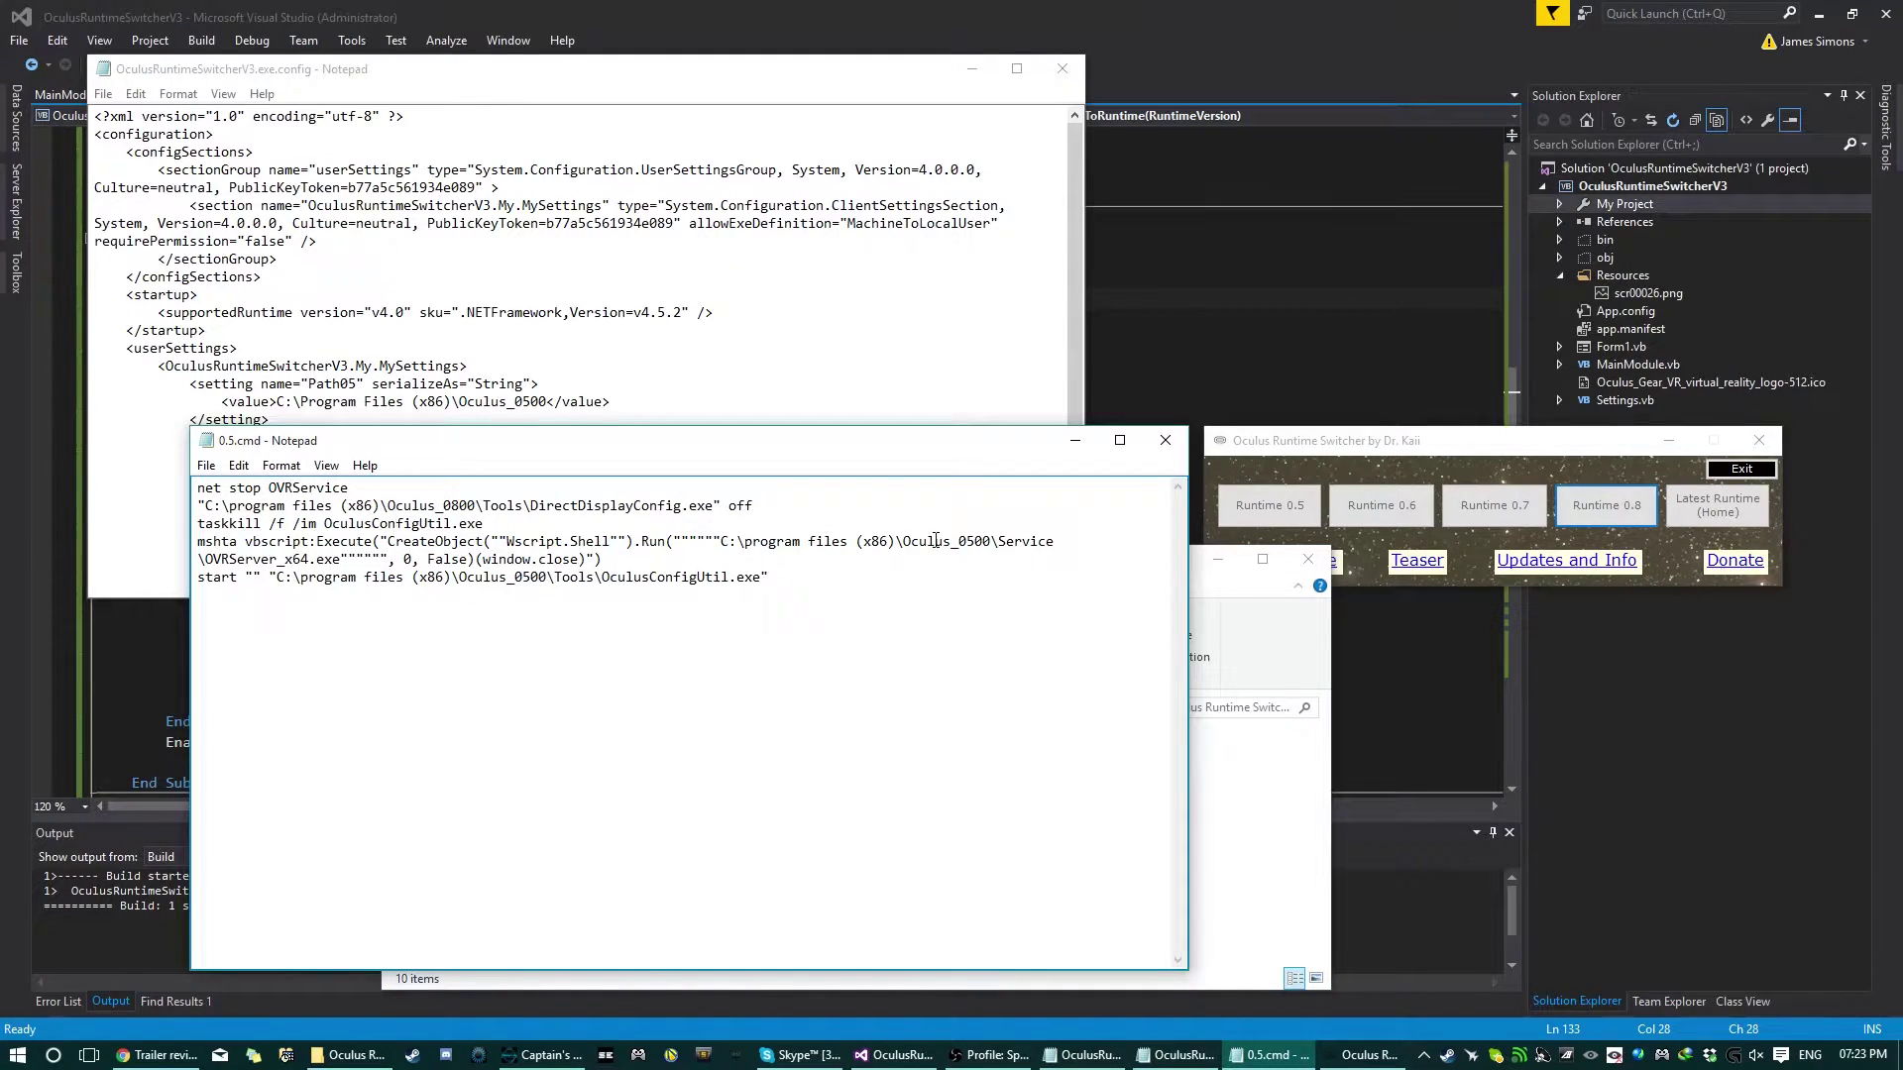
{"action": "left_click", "coordinate": [1166, 440]}
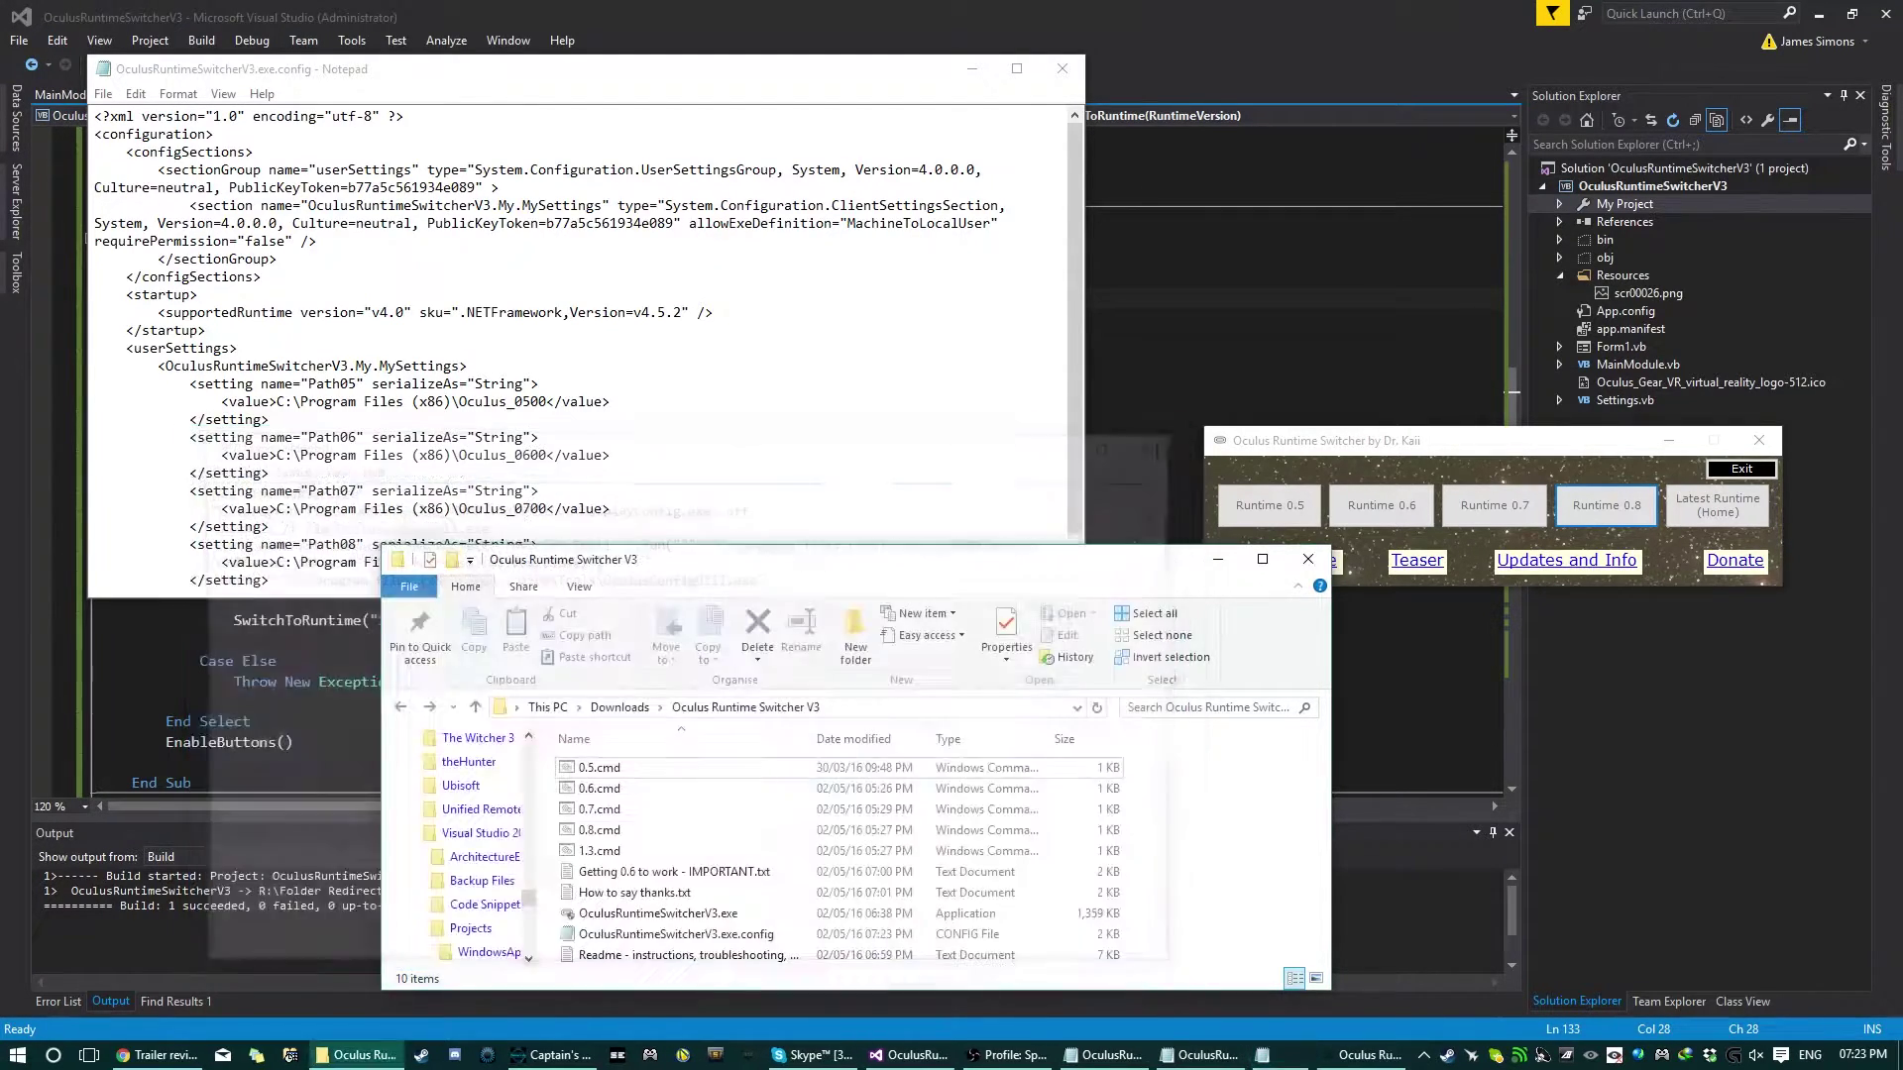
{"action": "left_click", "coordinate": [1063, 73]}
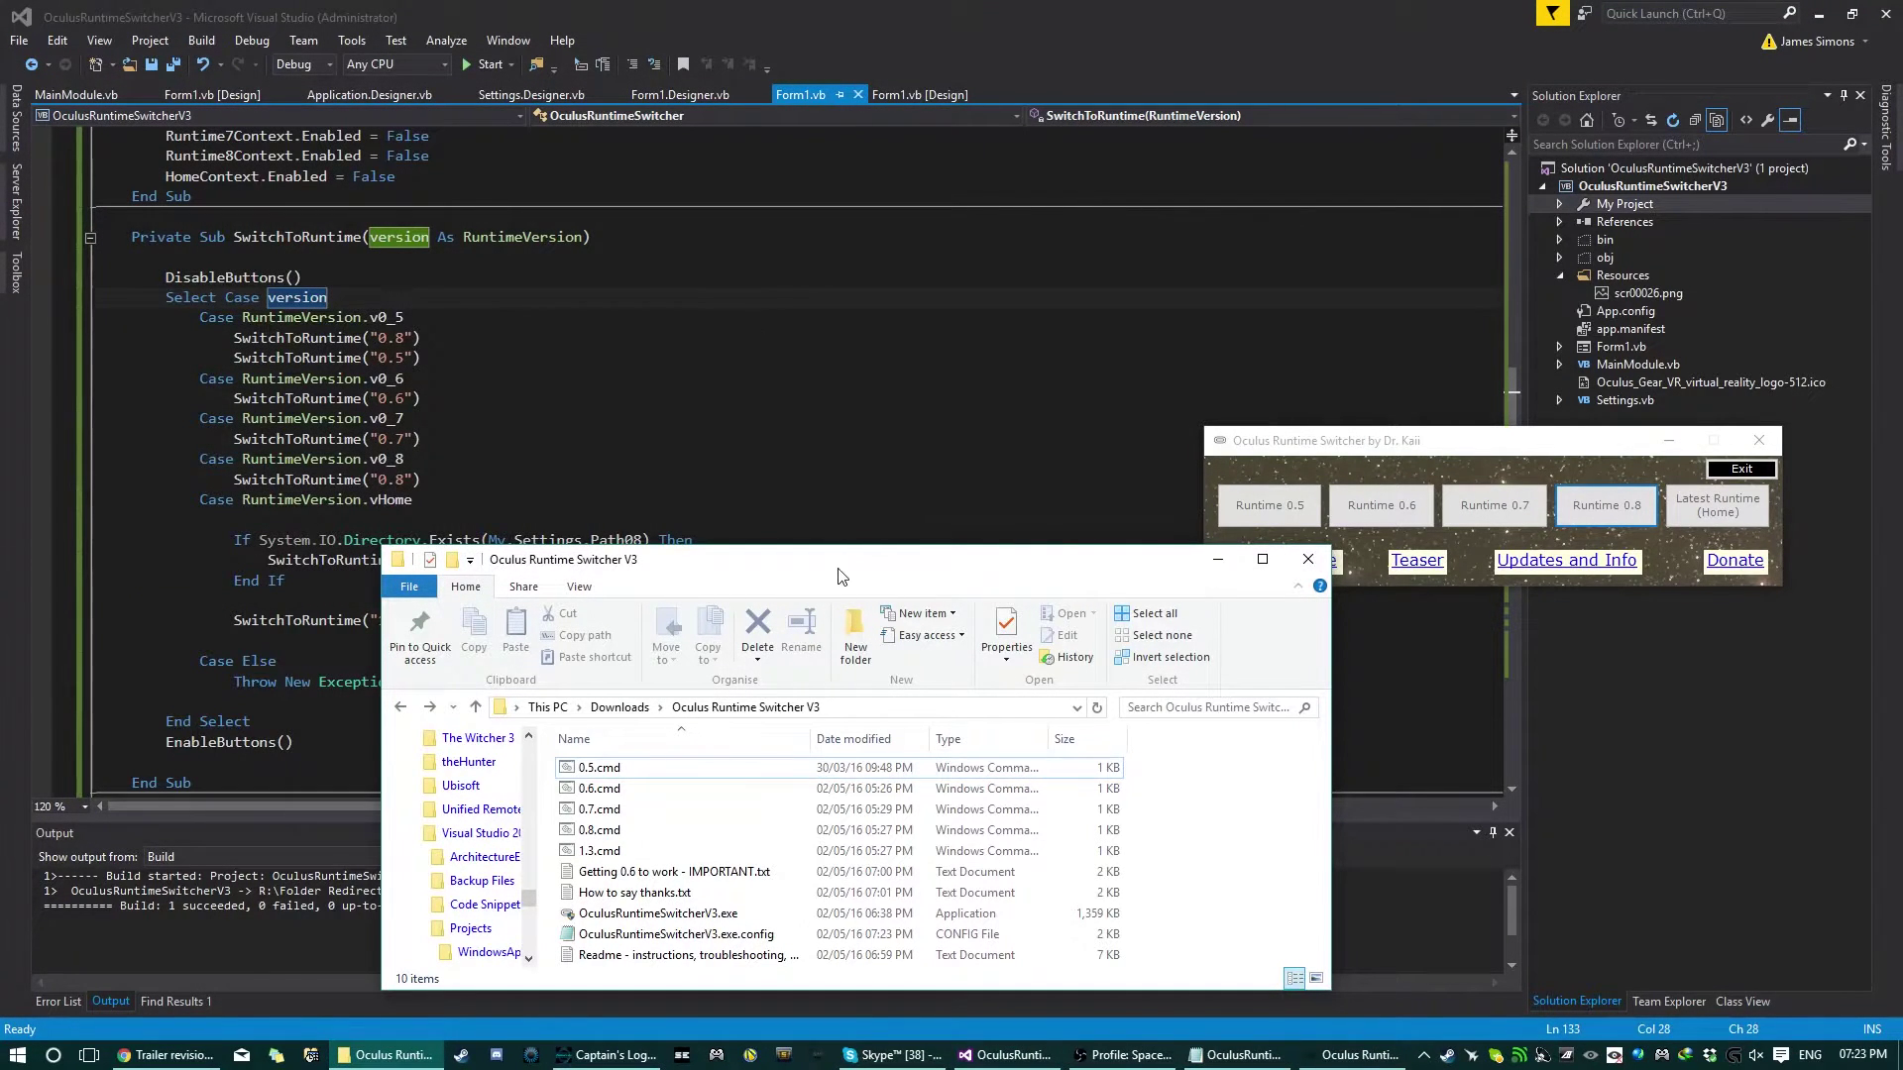
{"action": "left_click_drag", "start_coordinate": [838, 576], "coordinate": [601, 261]}
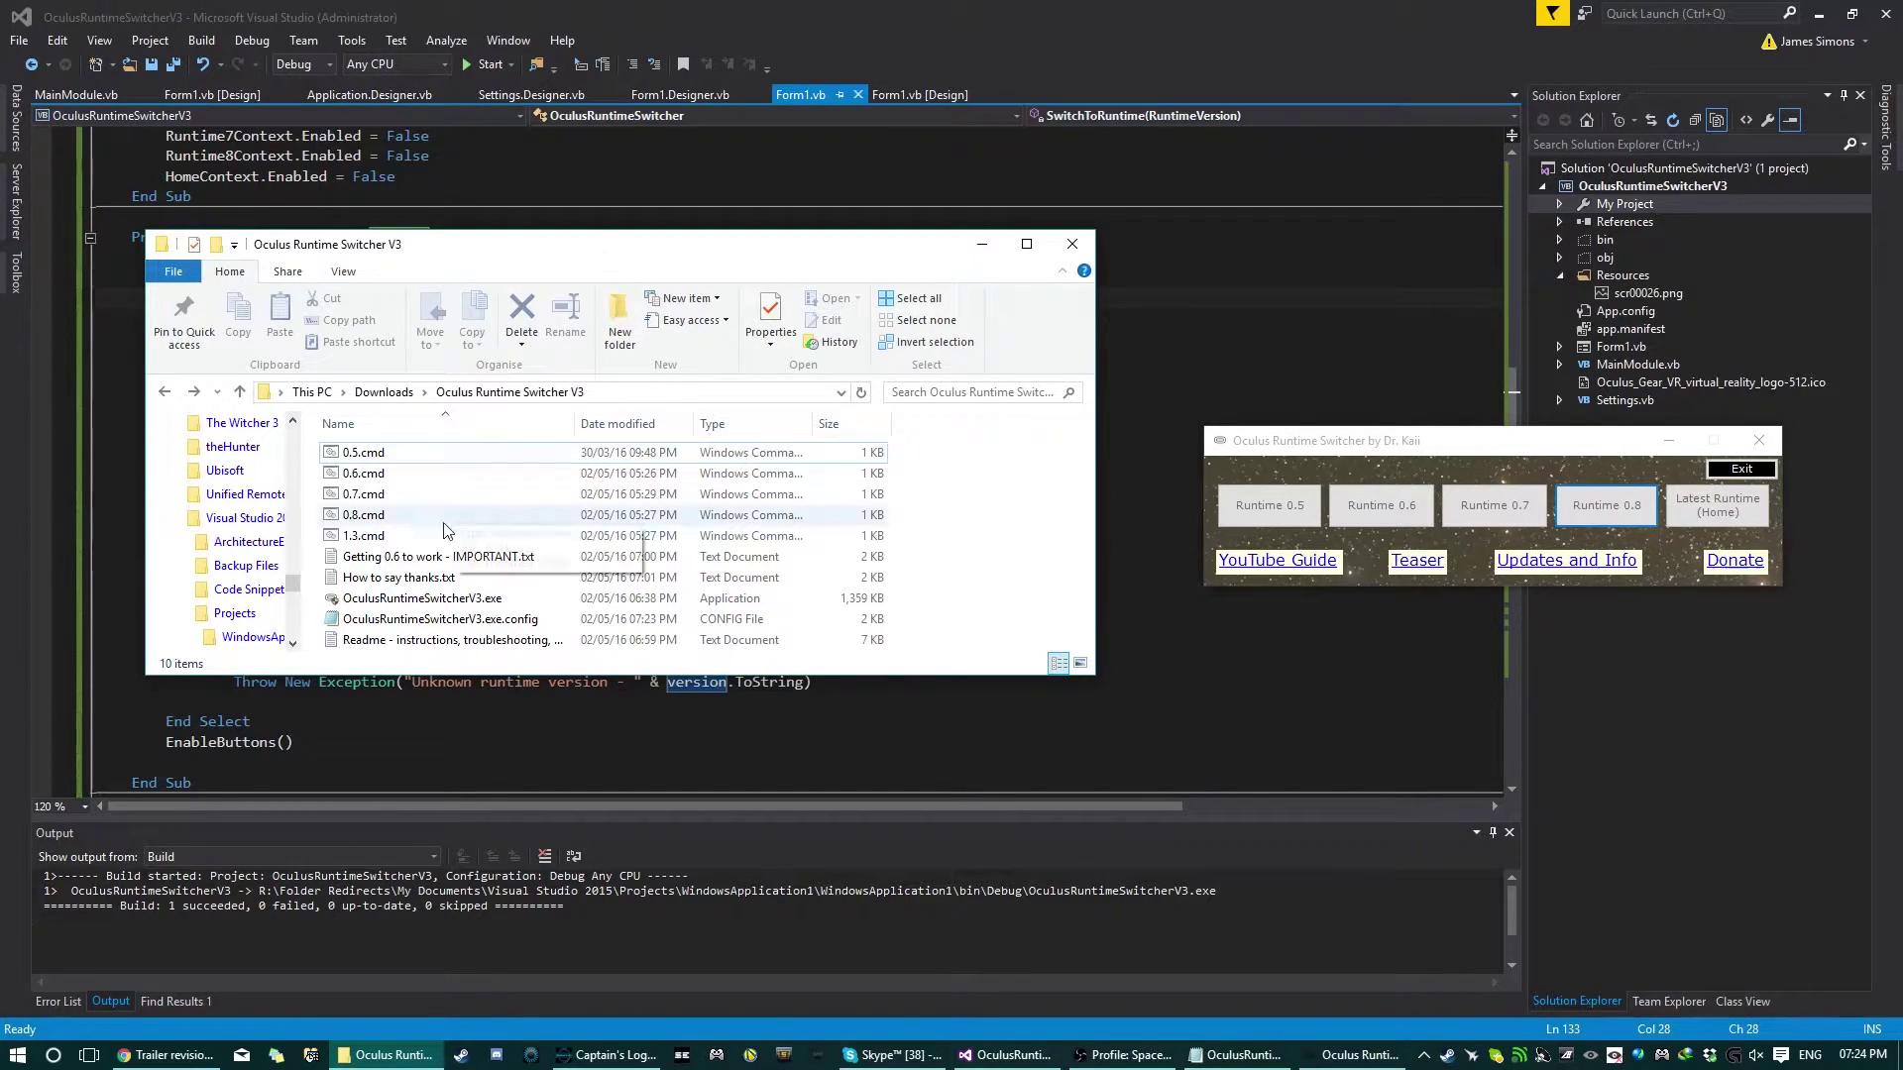
{"action": "double_click", "coordinate": [433, 641]}
{"action": "scroll", "coordinate": [444, 499], "scroll_direction": "down", "scroll_amount": 20}
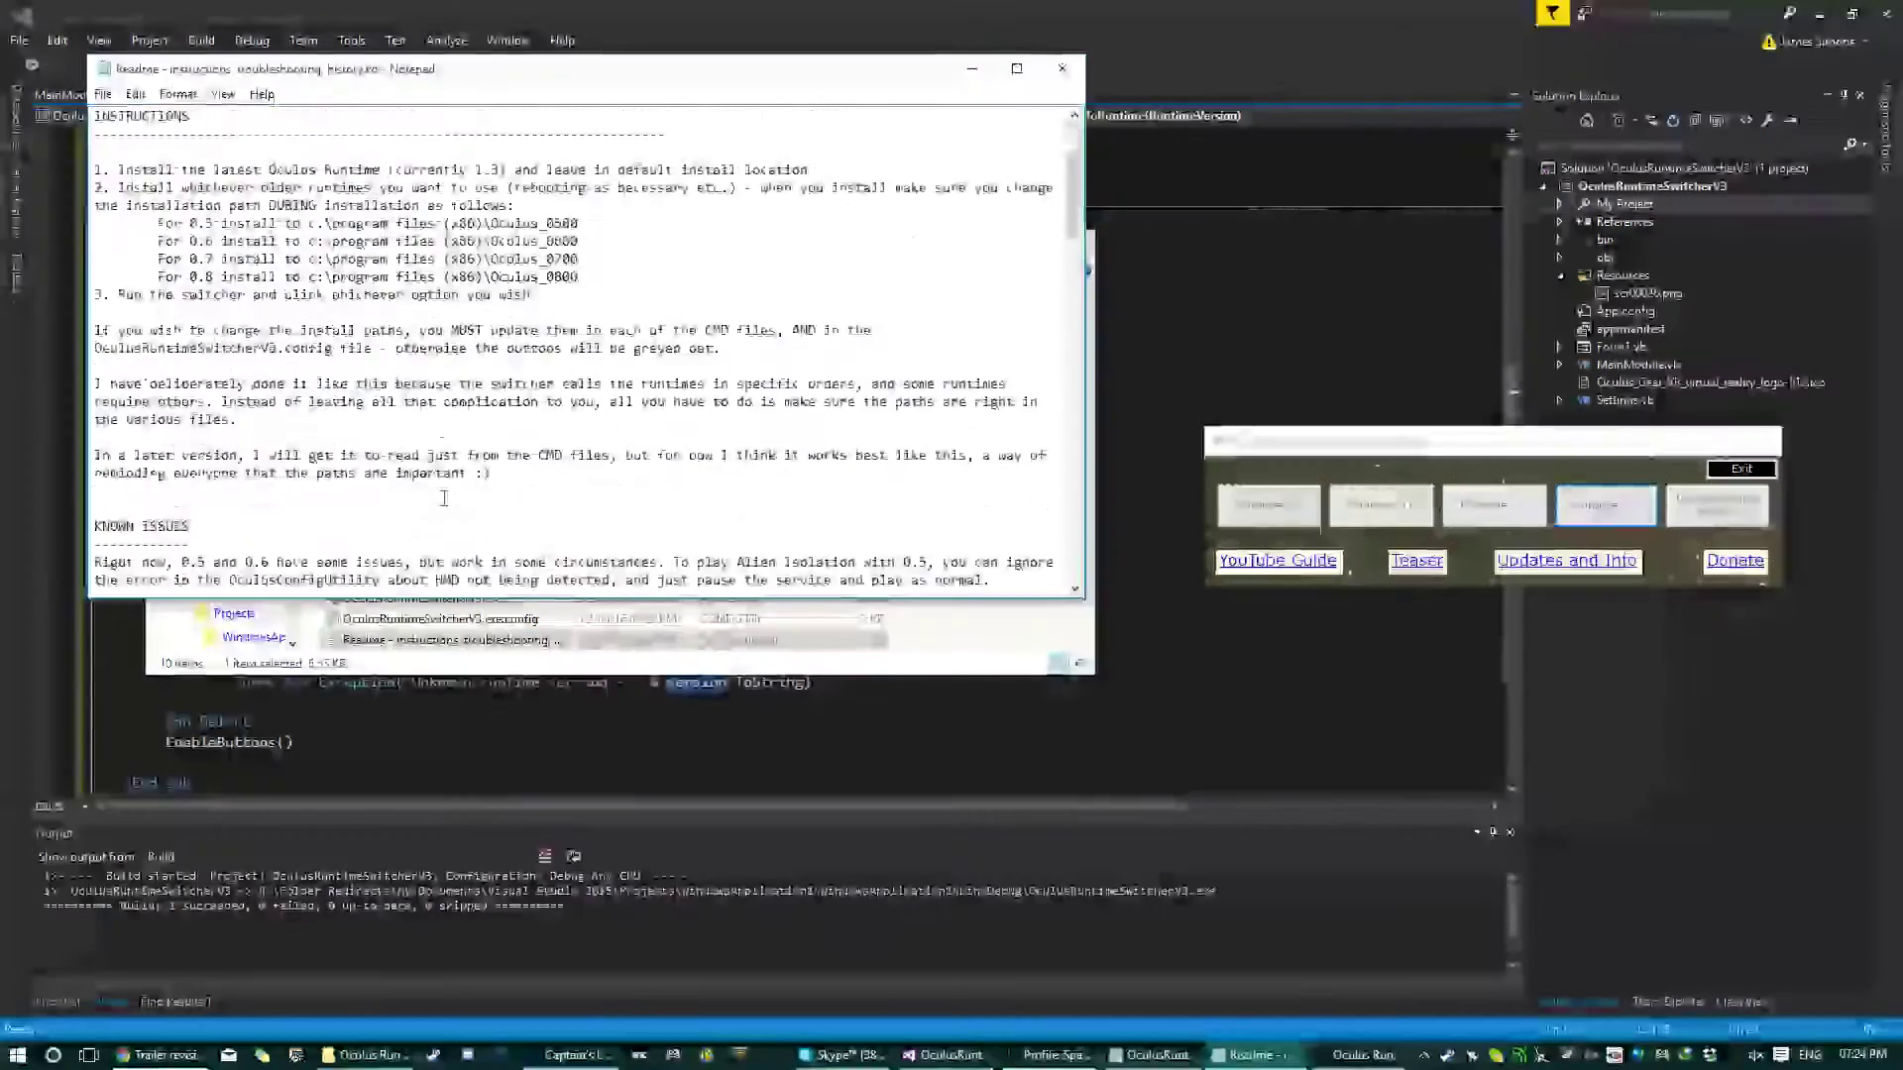
{"action": "scroll", "coordinate": [444, 498], "scroll_direction": "down", "scroll_amount": 15}
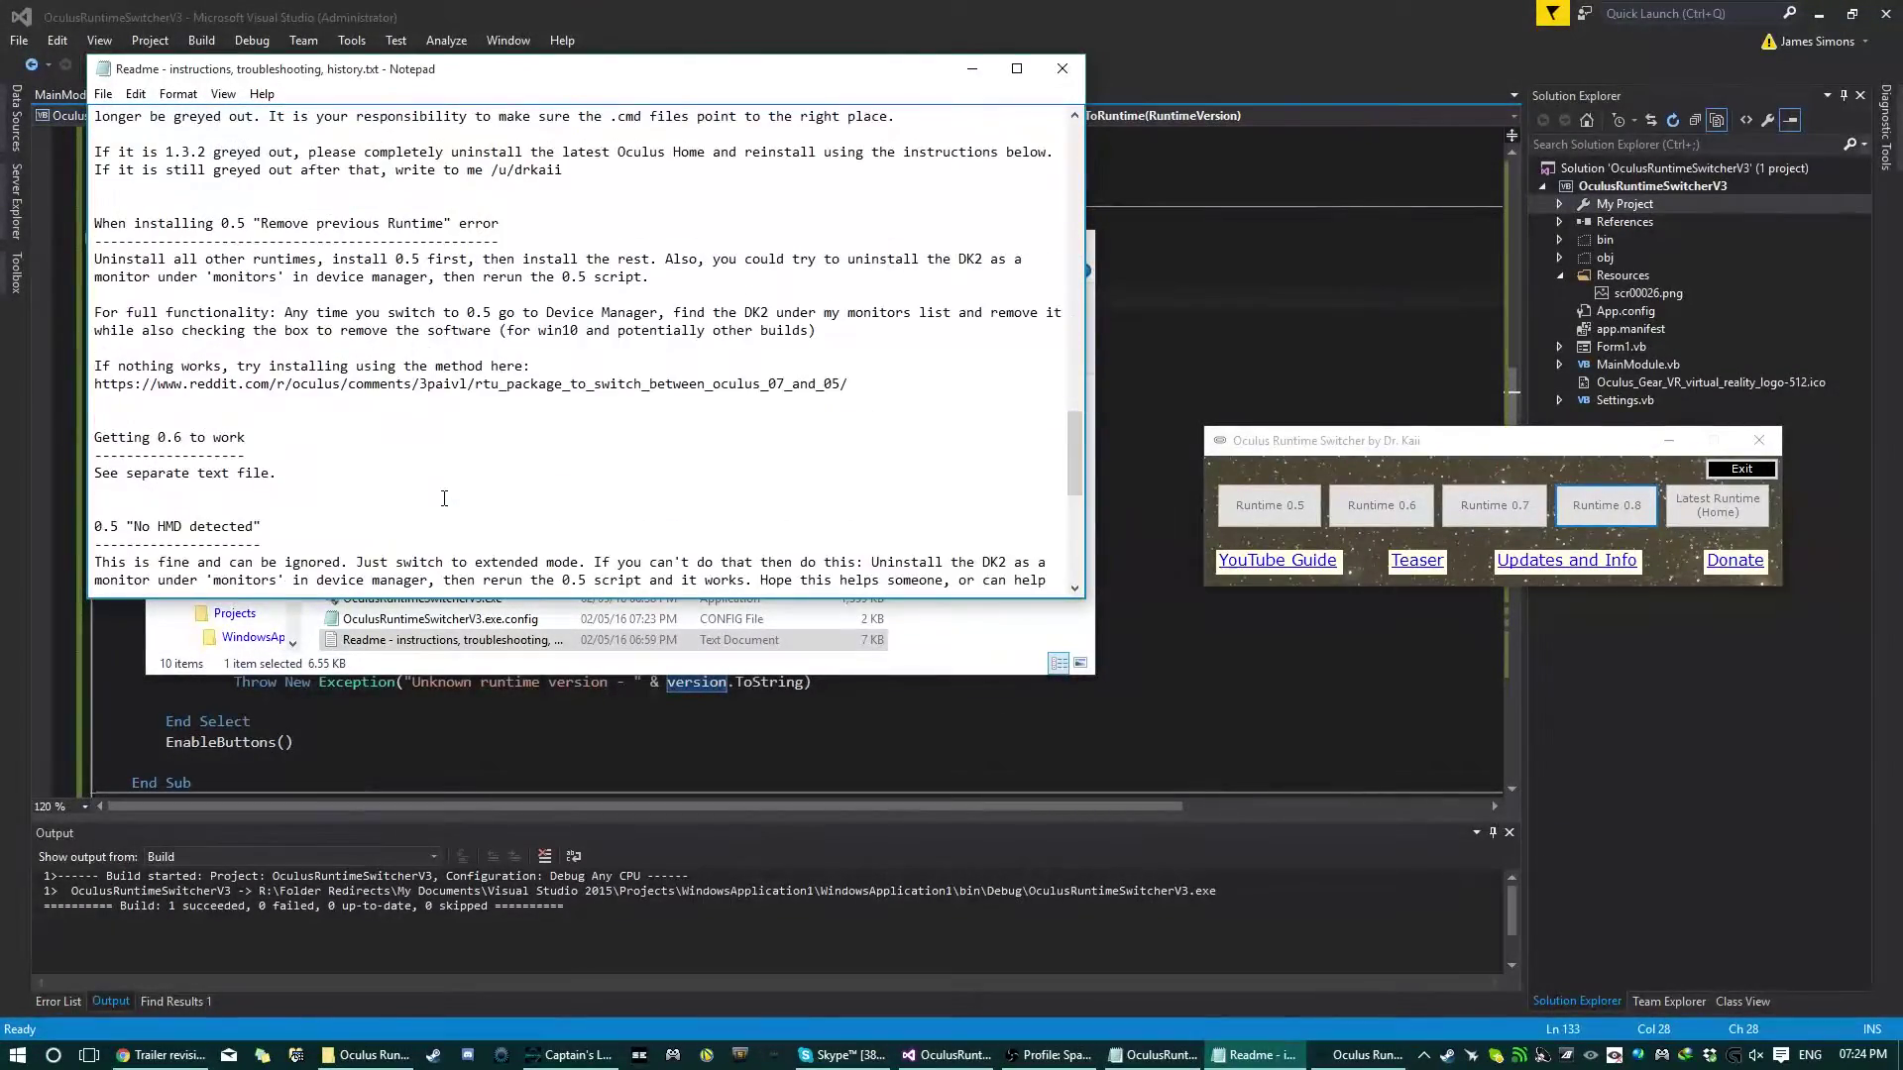
{"action": "left_click_drag", "start_coordinate": [95, 294], "coordinate": [256, 401]}
{"action": "left_click", "coordinate": [257, 398]}
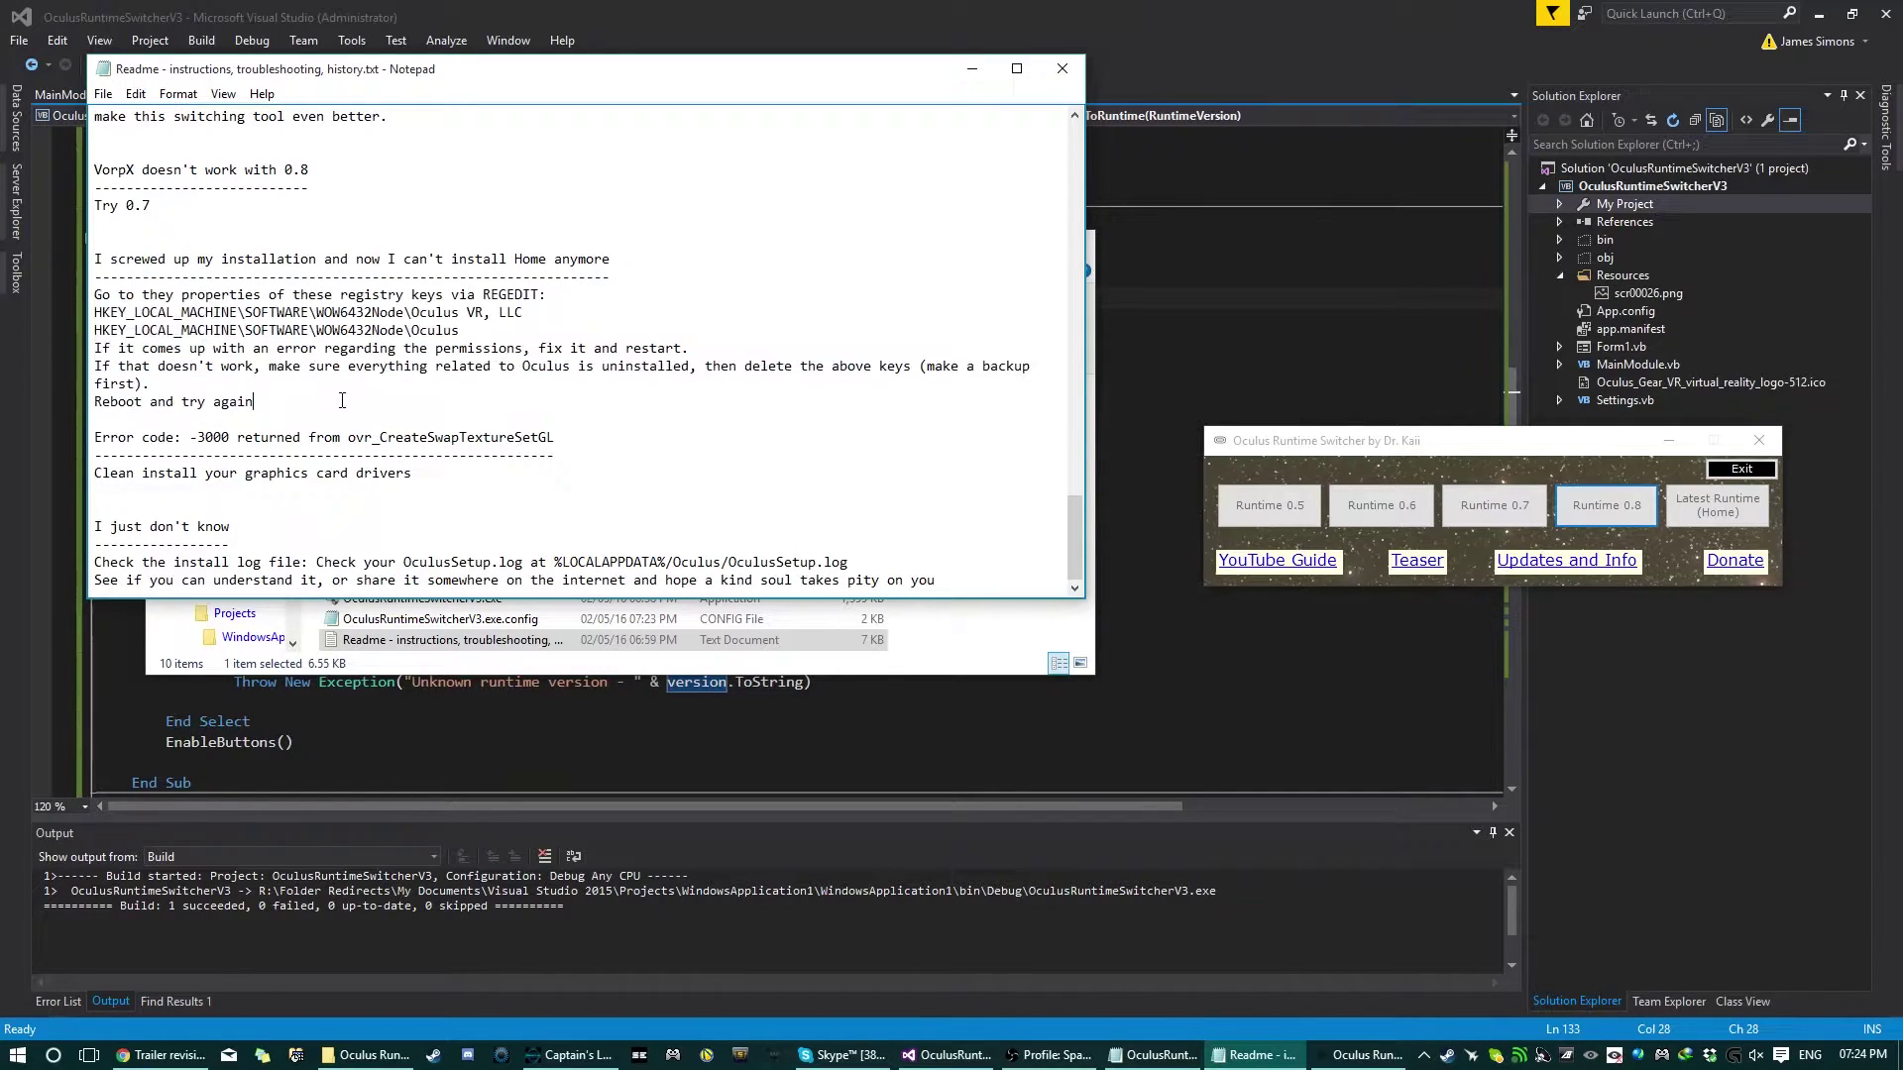
{"action": "left_click", "coordinate": [1061, 69]}
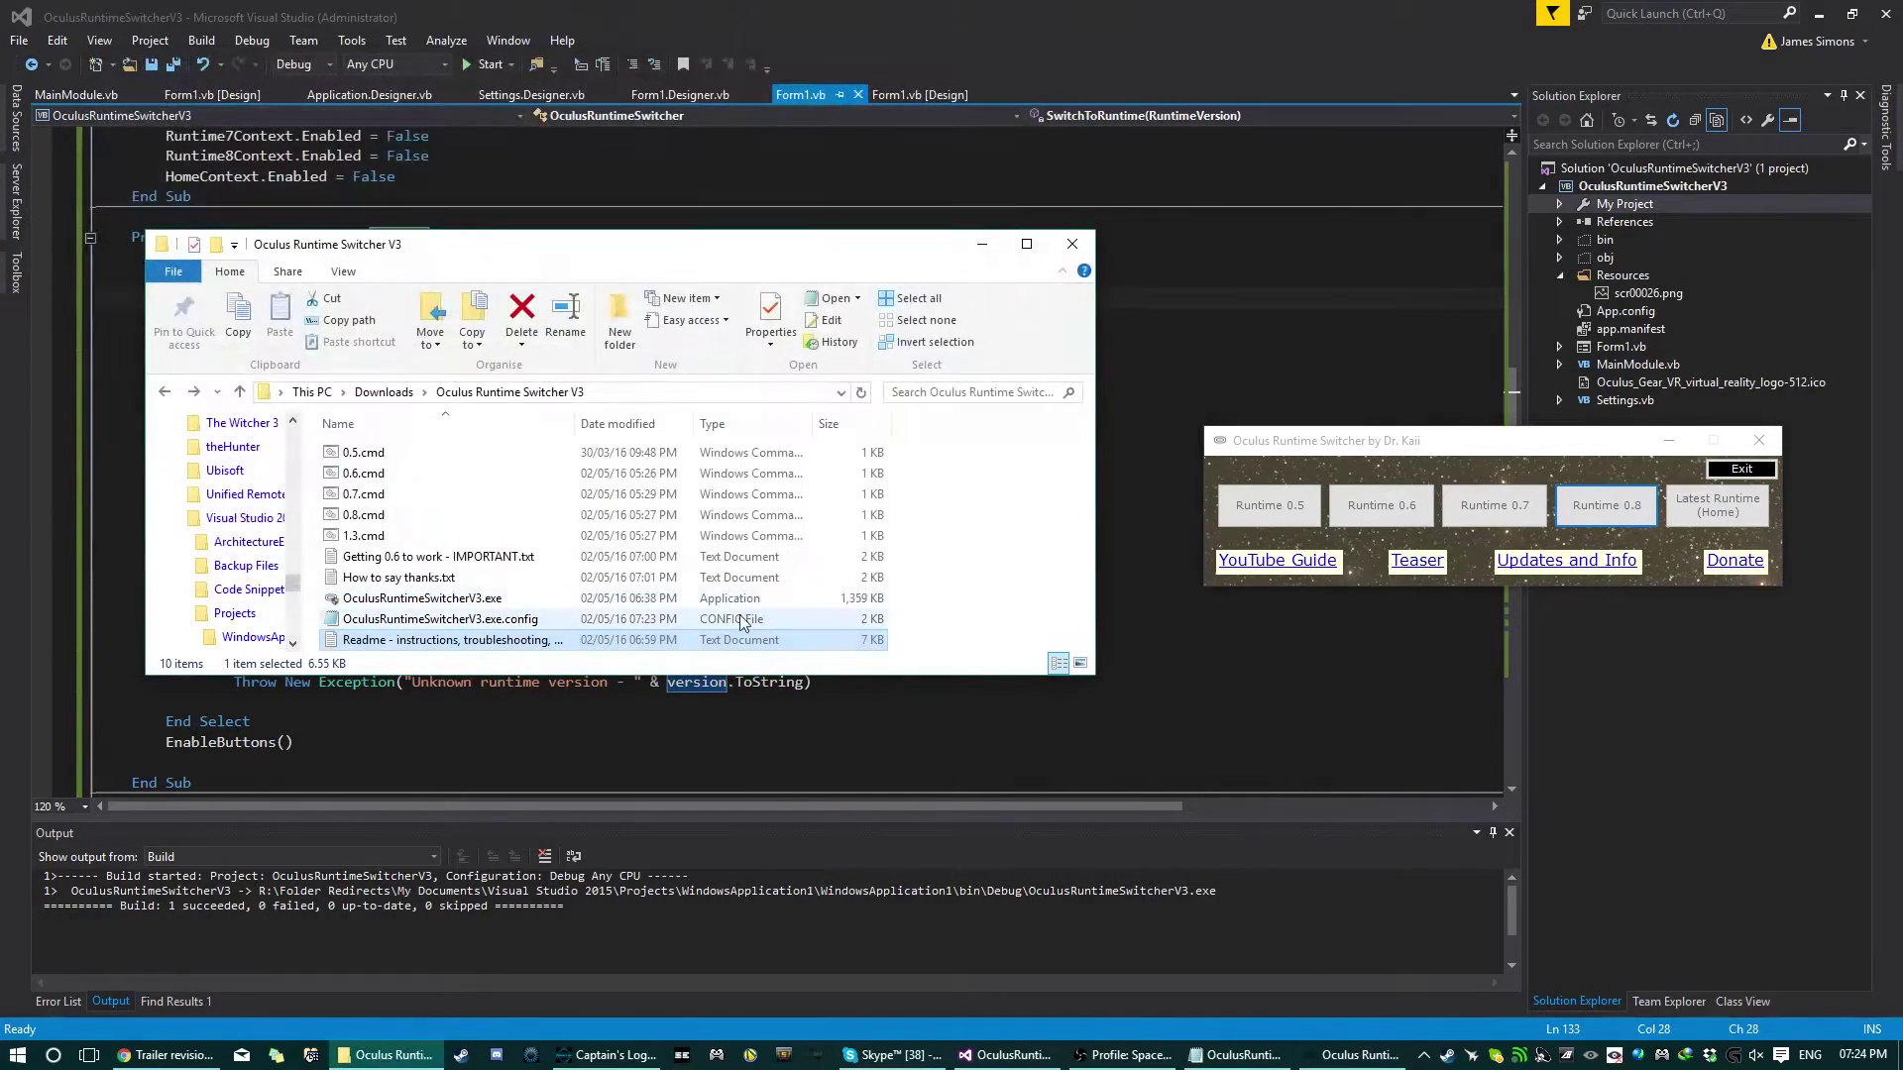
Quit the switcher with its new Exit option, then again with Exit in its tray menu.
{"action": "left_click_drag", "start_coordinate": [1573, 448], "coordinate": [1500, 733]}
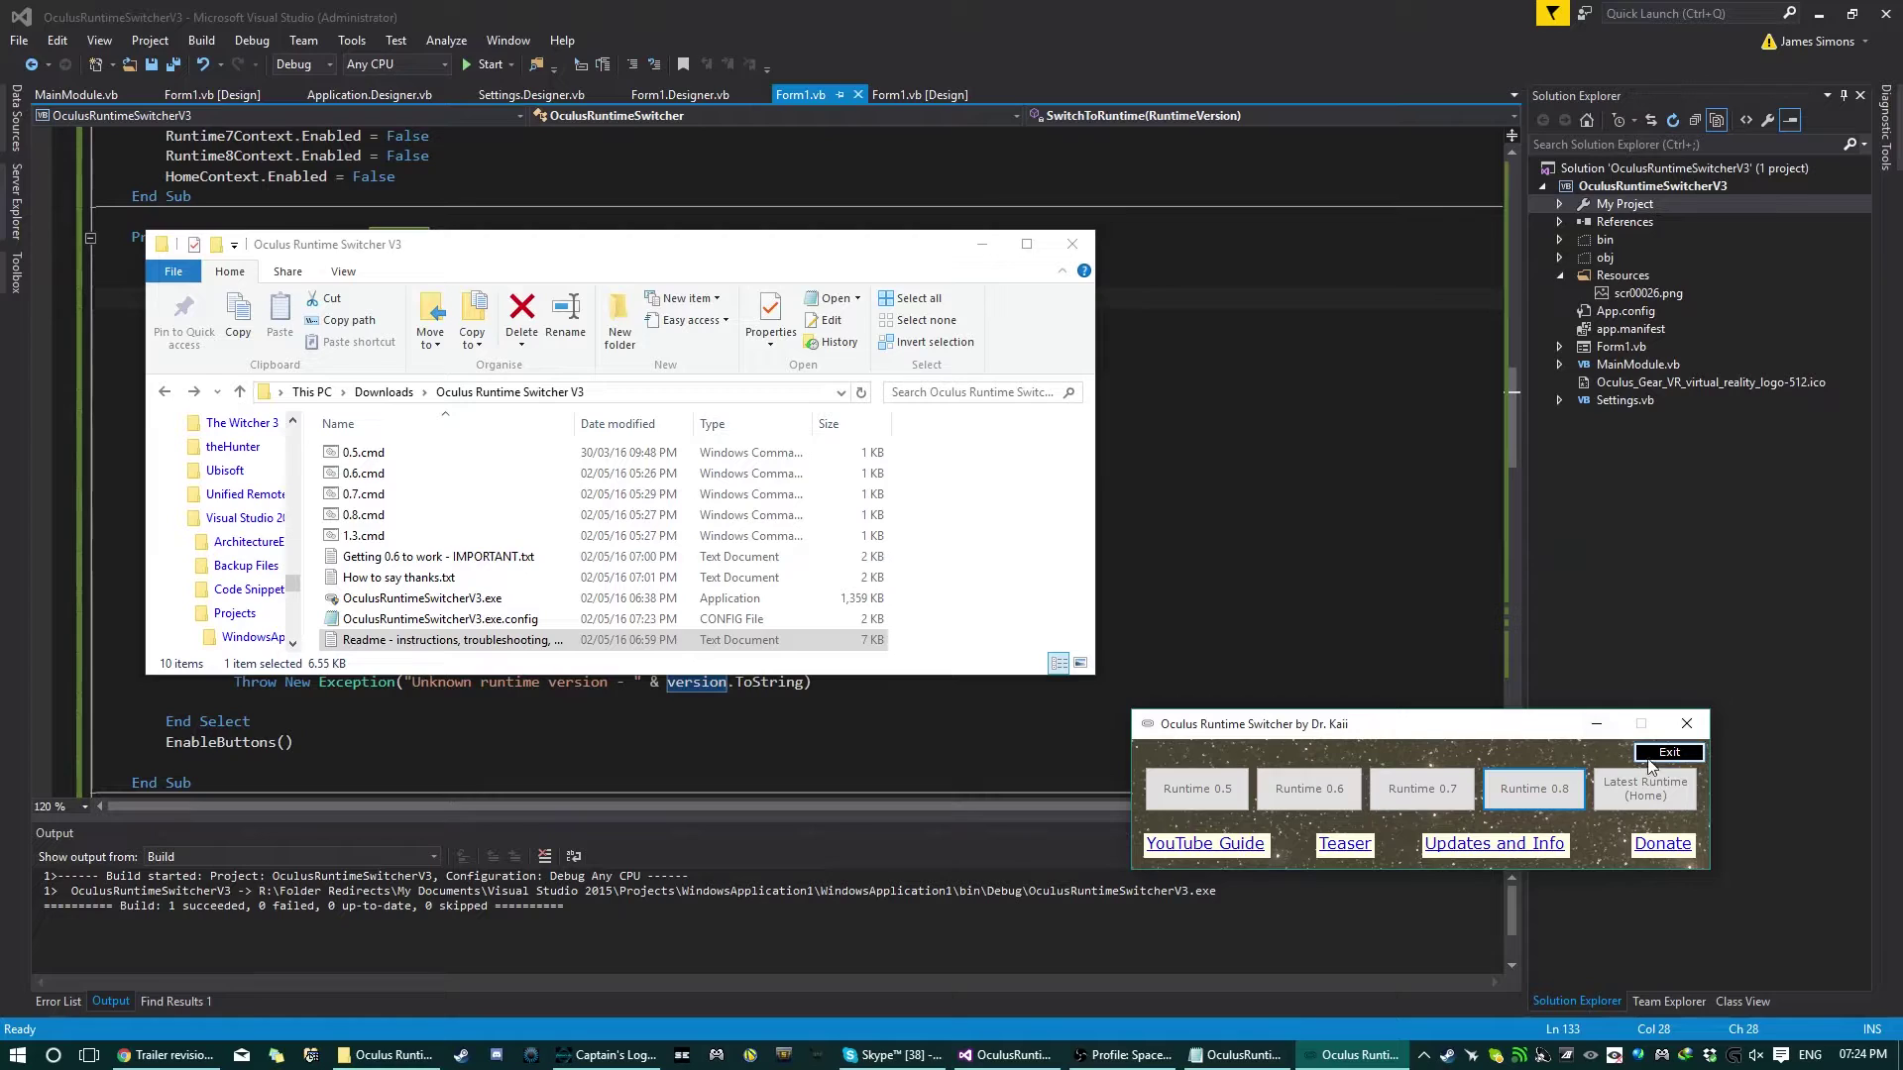
{"action": "left_click", "coordinate": [1425, 1055]}
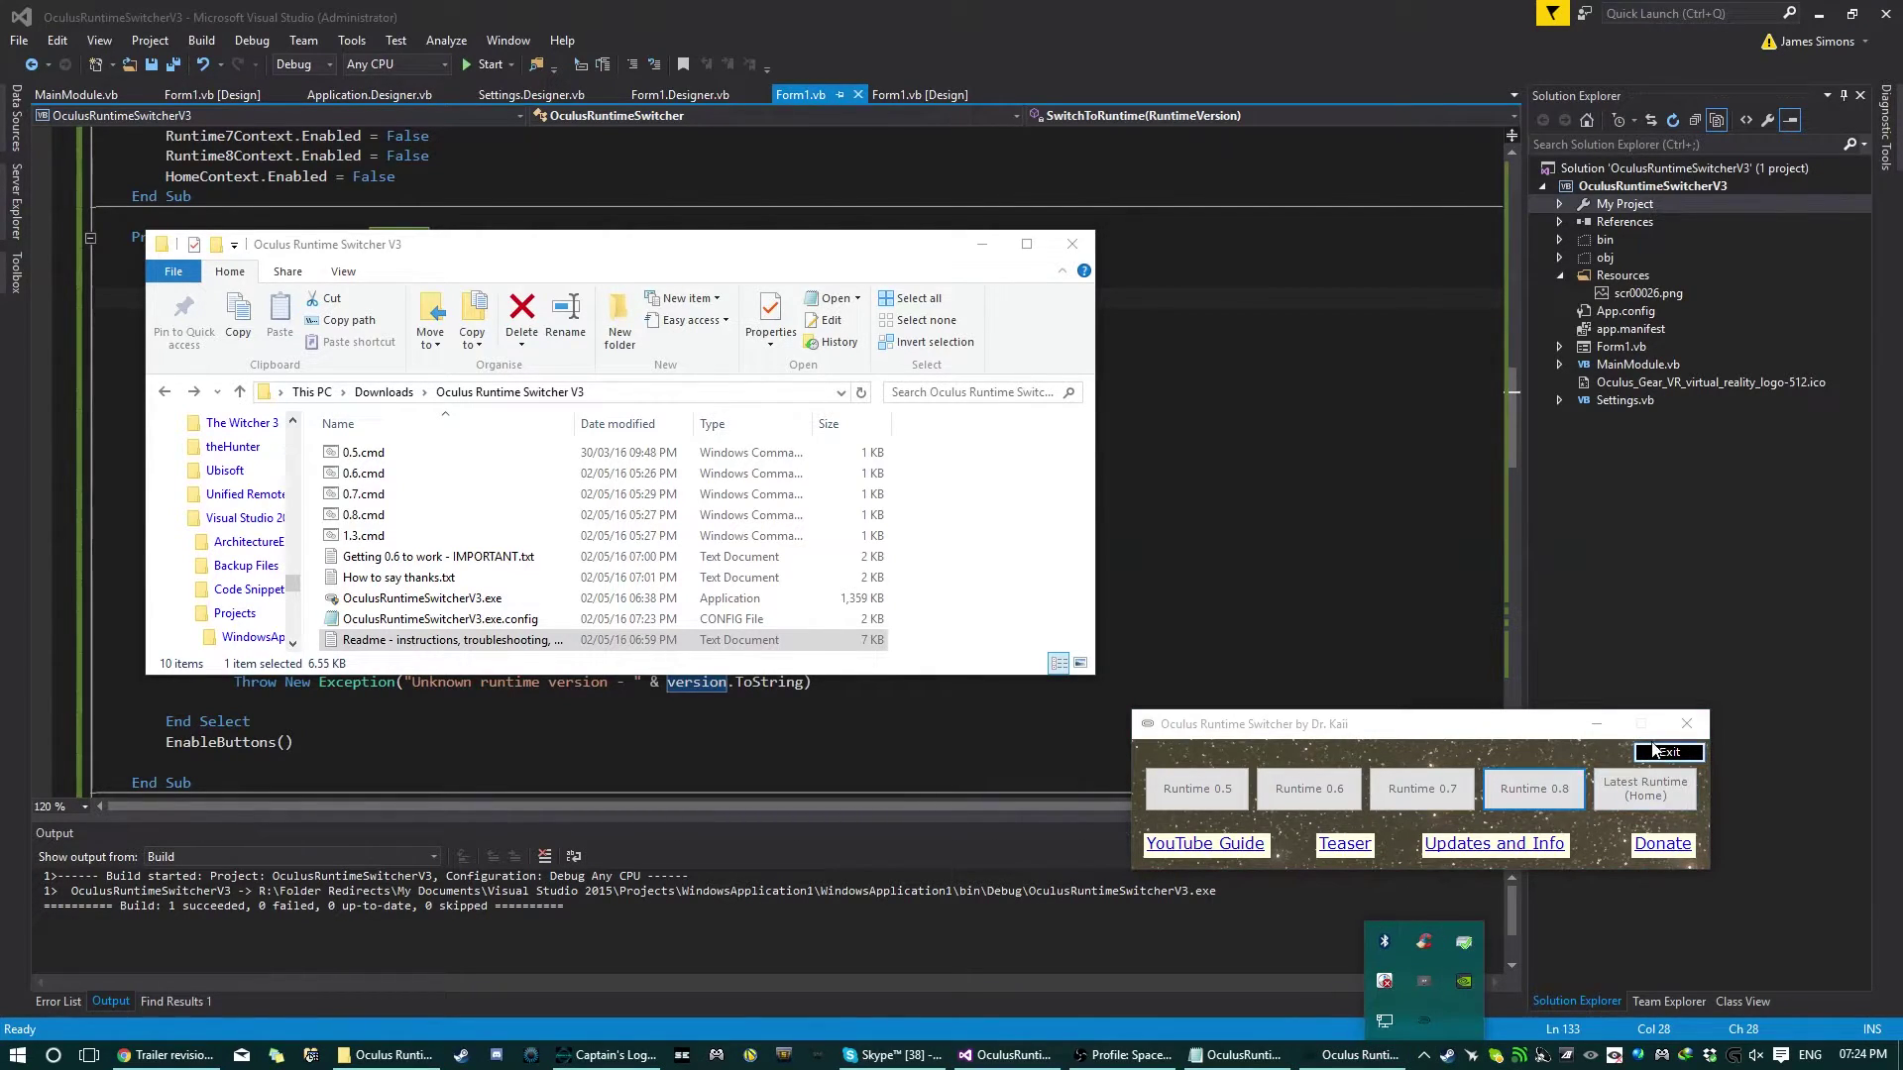
{"action": "left_click", "coordinate": [1687, 725]}
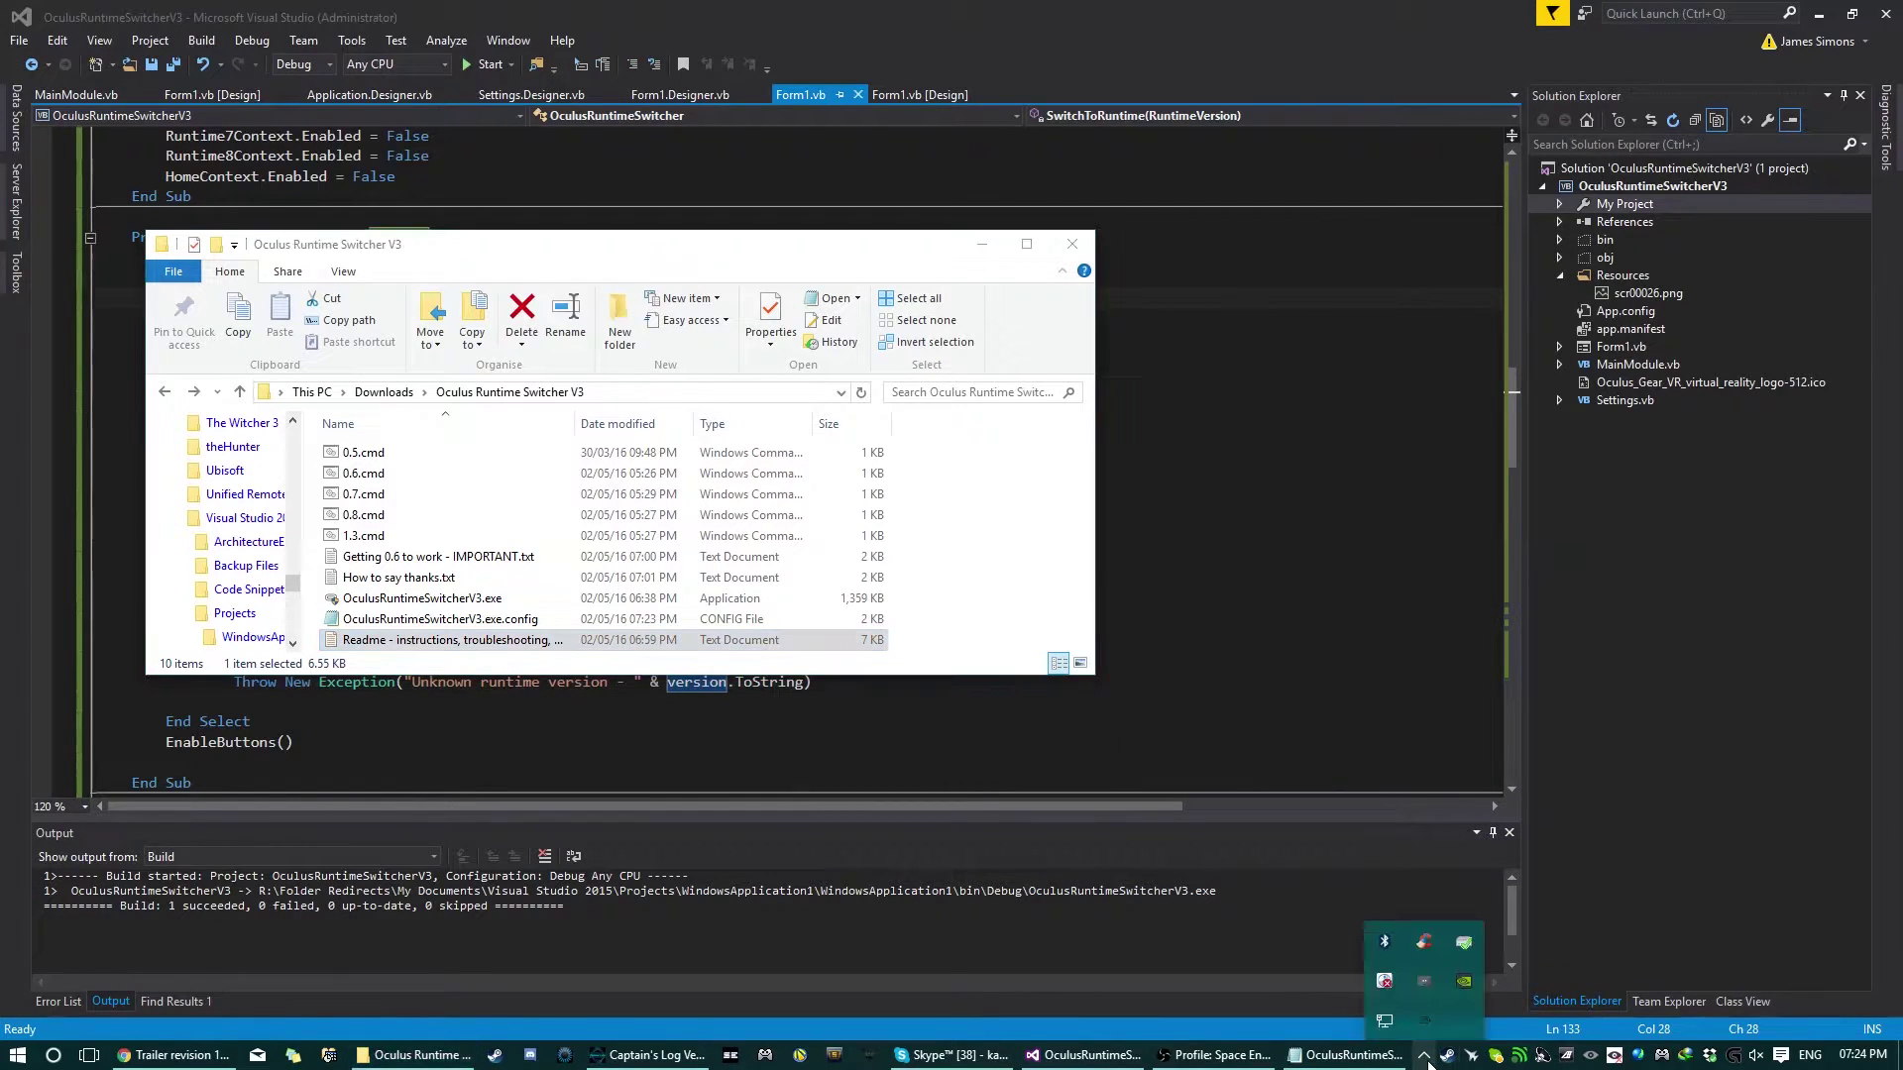
{"action": "left_click", "coordinate": [1425, 1015]}
{"action": "right_click", "coordinate": [1425, 1015]}
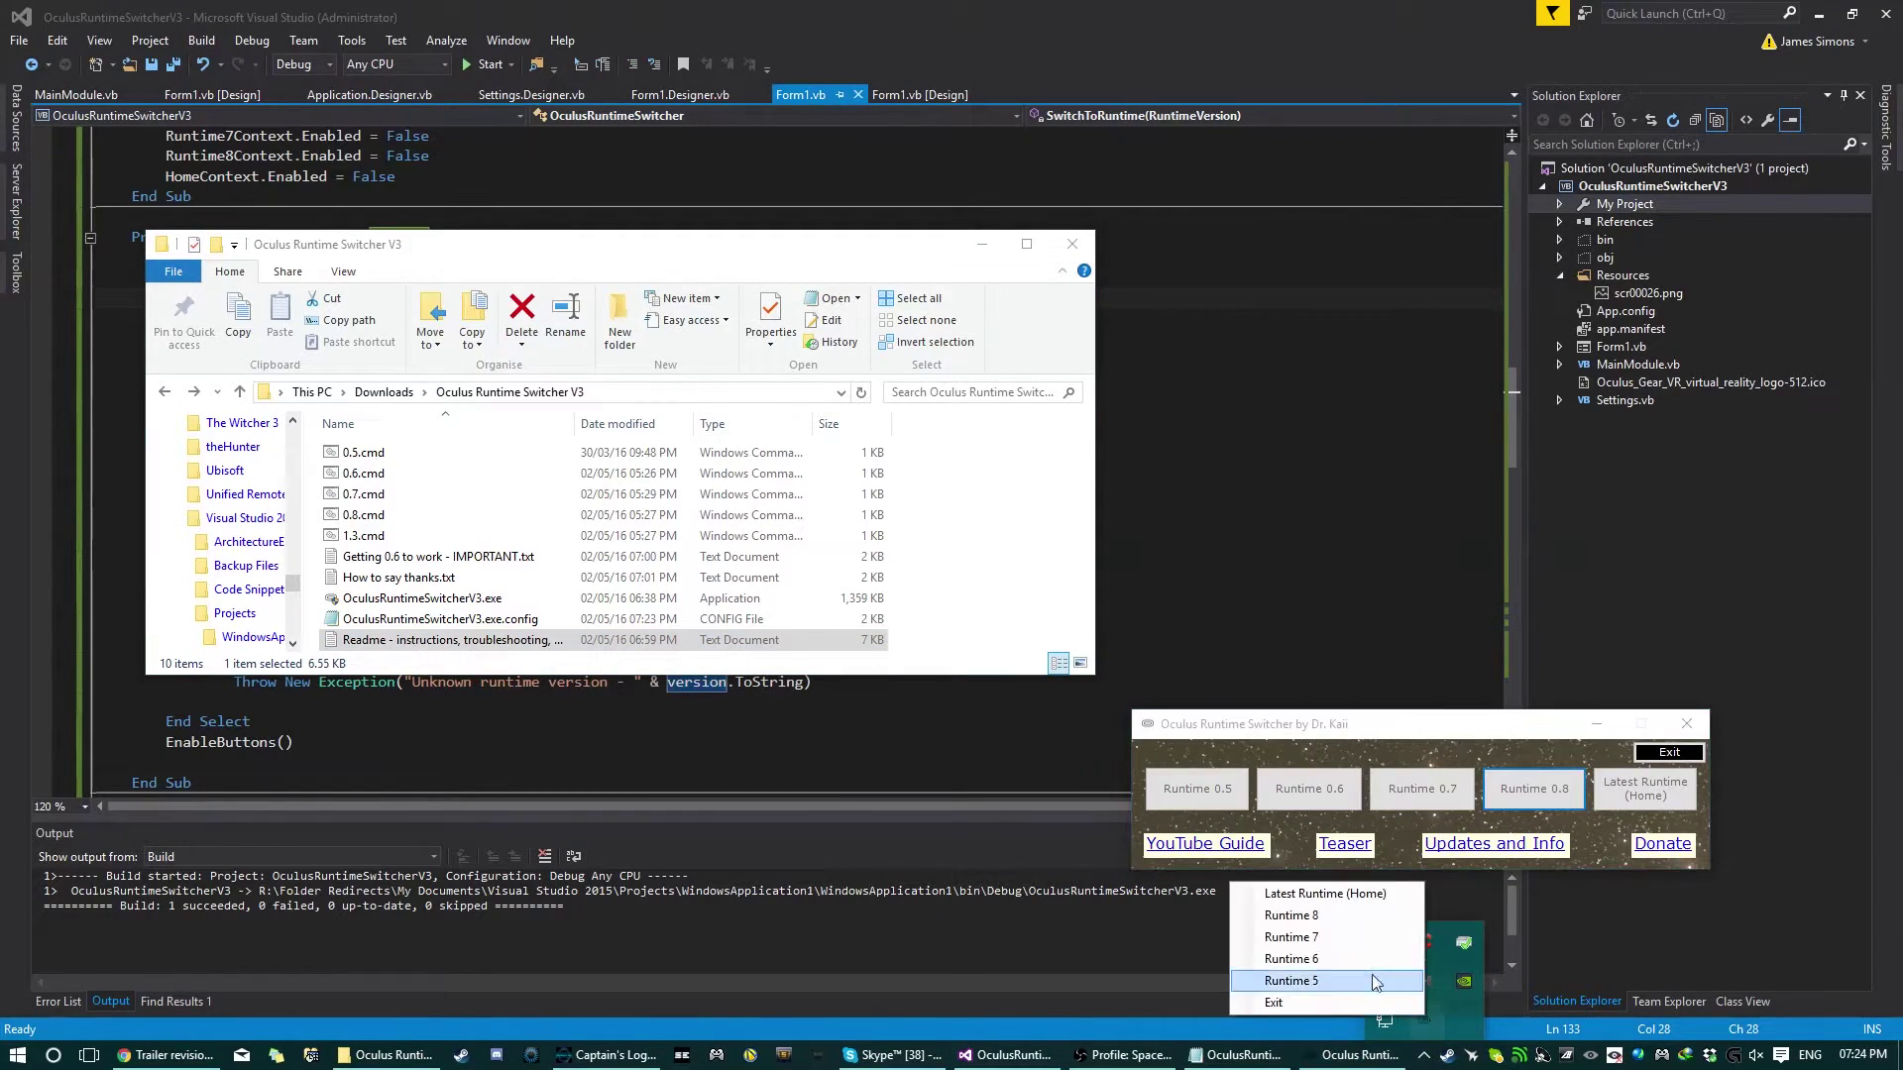
{"action": "left_click", "coordinate": [1567, 707]}
Relaunch OculusRuntimeSwitcherV3.exe from the V3 folder.
{"action": "left_click", "coordinate": [1687, 725]}
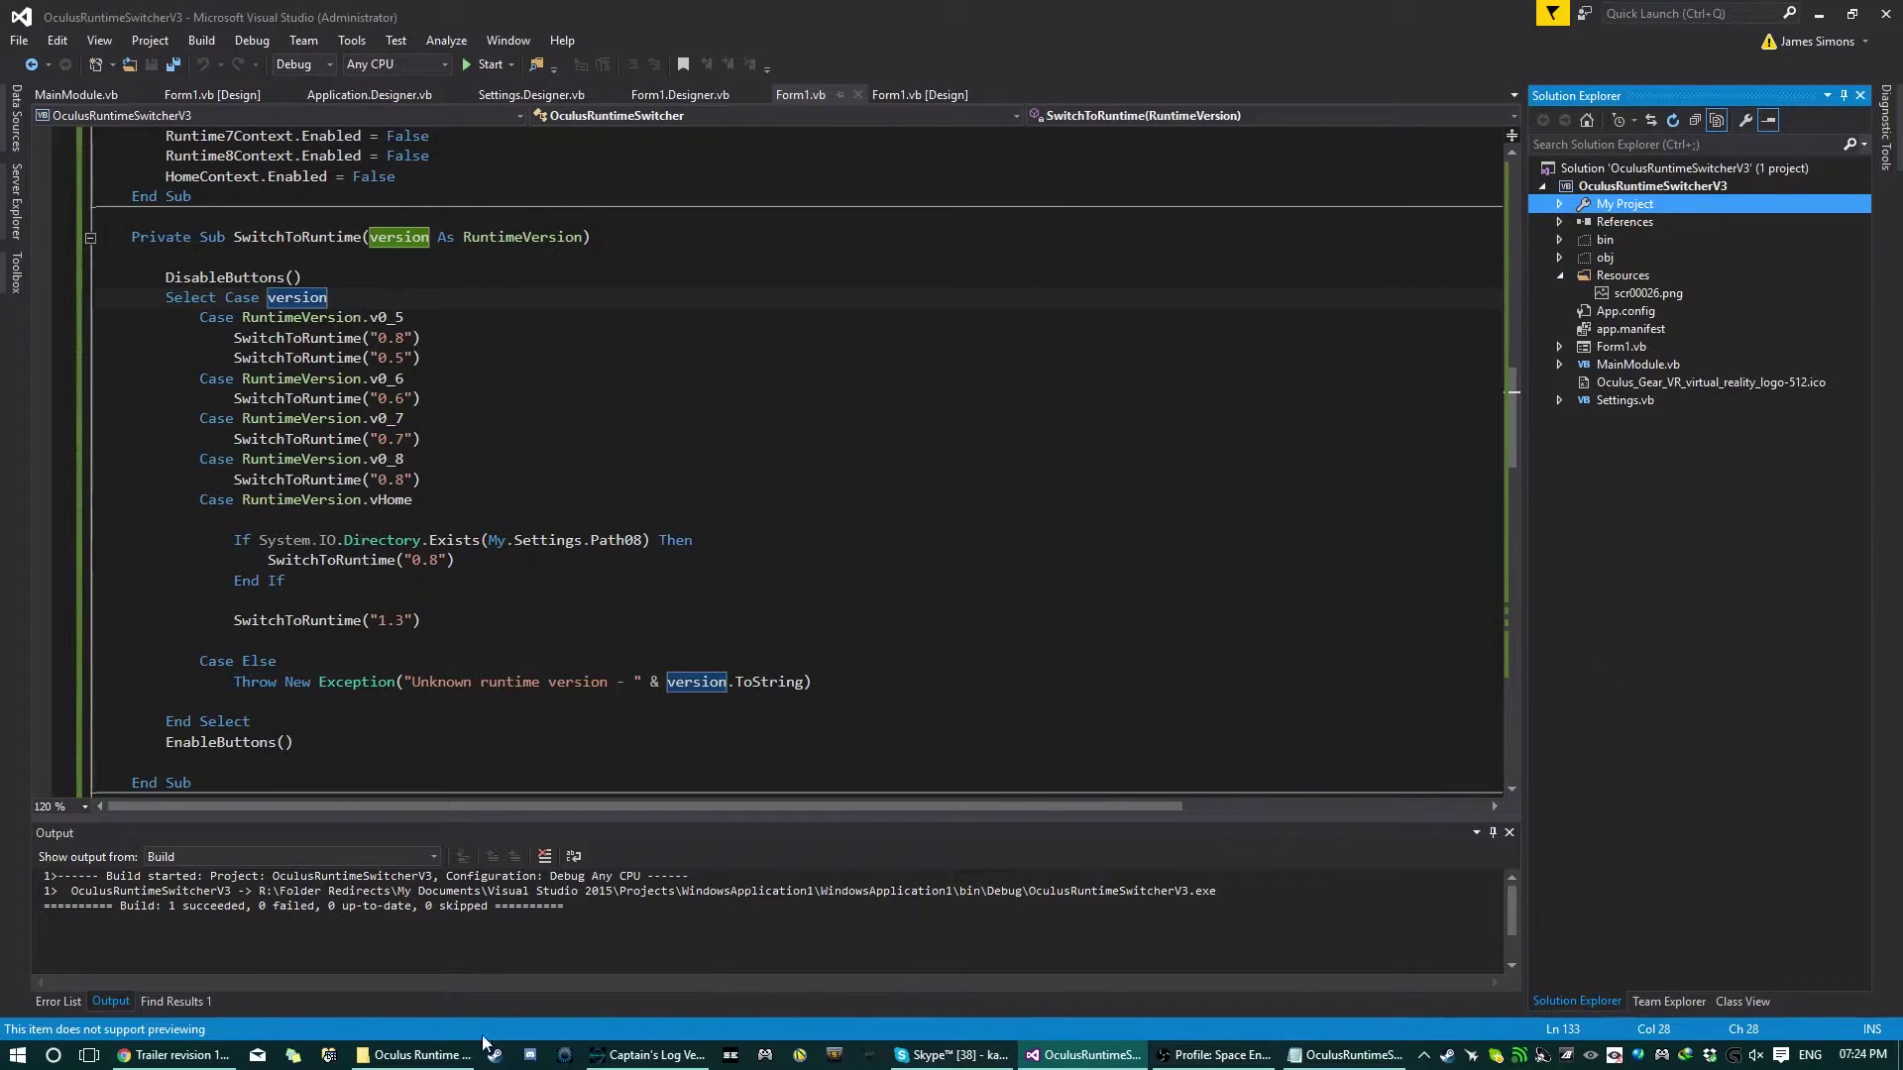
{"action": "left_click", "coordinate": [391, 1055]}
{"action": "double_click", "coordinate": [422, 598]}
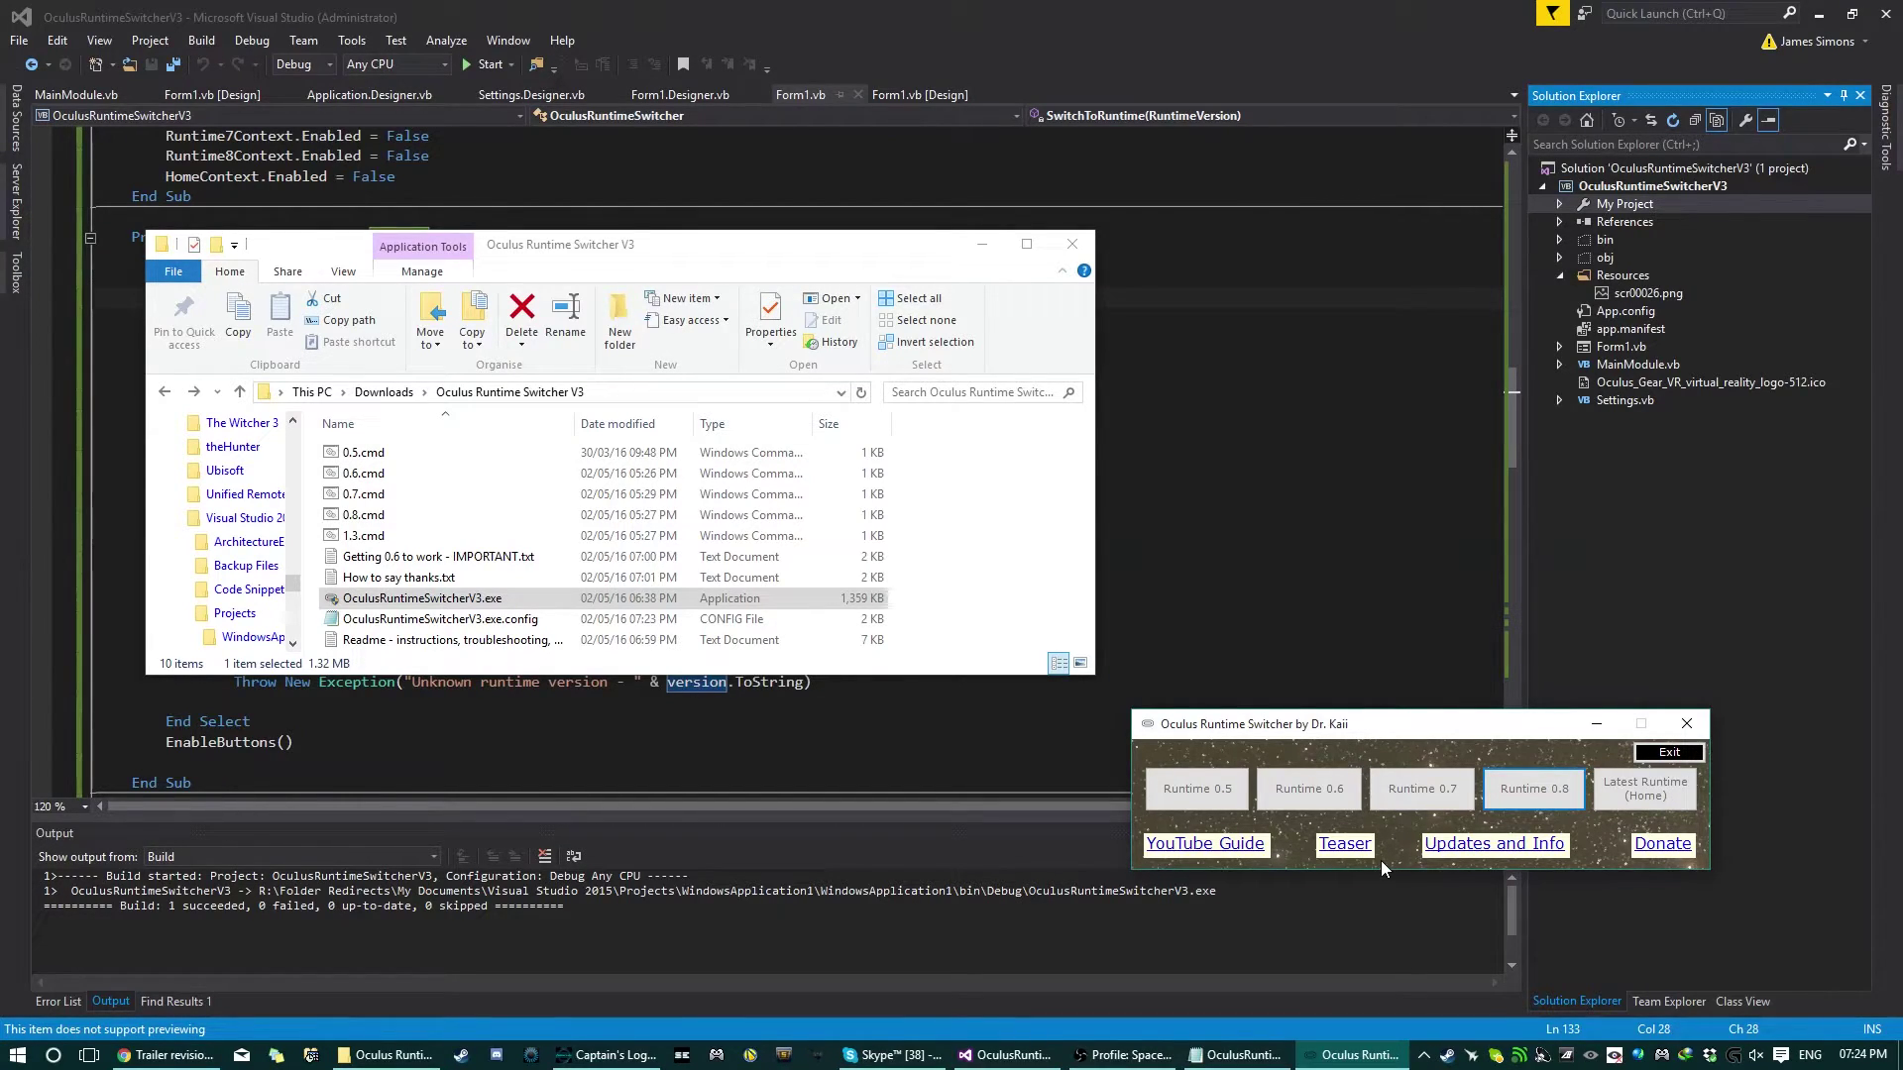
Open Getting 0.6 to work - IMPORTANT.txt and move the notes to the right.
{"action": "double_click", "coordinate": [462, 558]}
{"action": "left_click_drag", "start_coordinate": [520, 68], "coordinate": [1190, 282]}
{"action": "left_click", "coordinate": [1161, 421]}
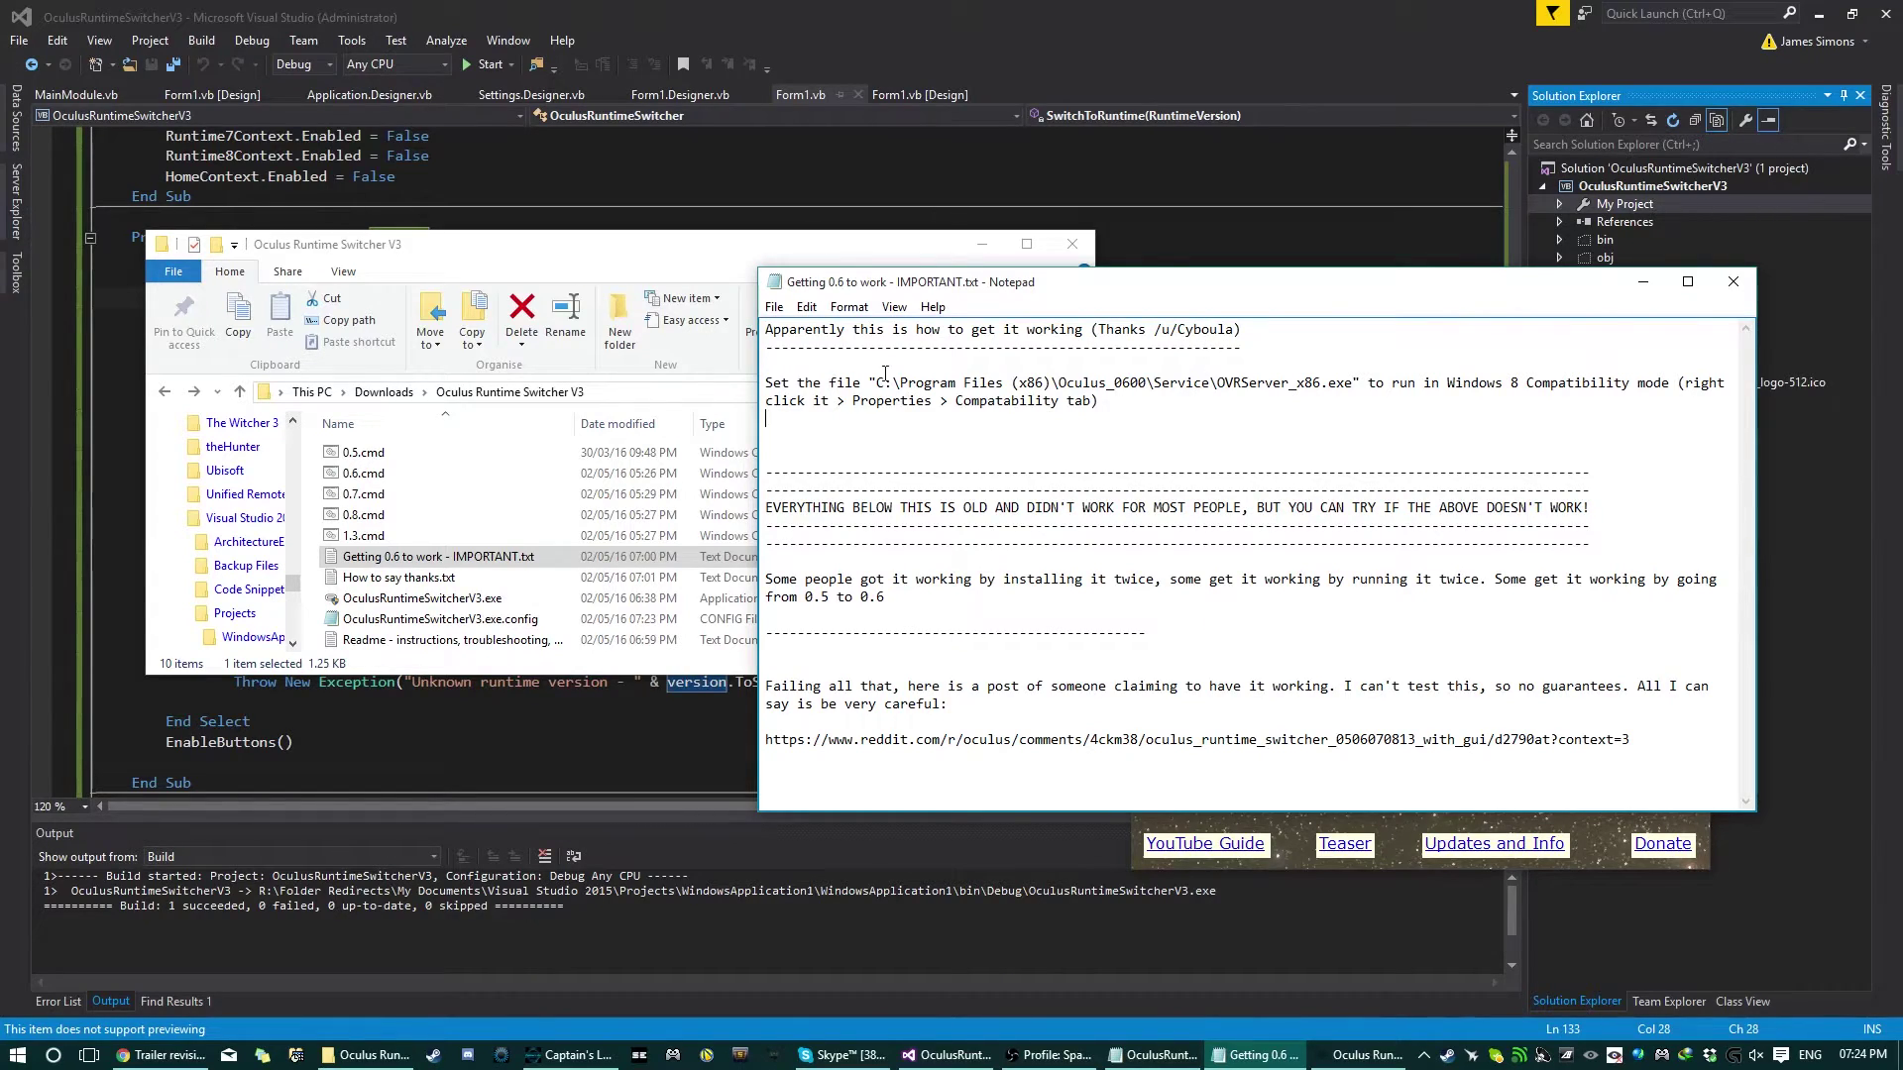
Highlight the OVRServer_x86.exe path, Oculus_0600 folder and Windows 8 Compatibility mode text.
{"action": "left_click_drag", "start_coordinate": [877, 385], "coordinate": [1355, 387]}
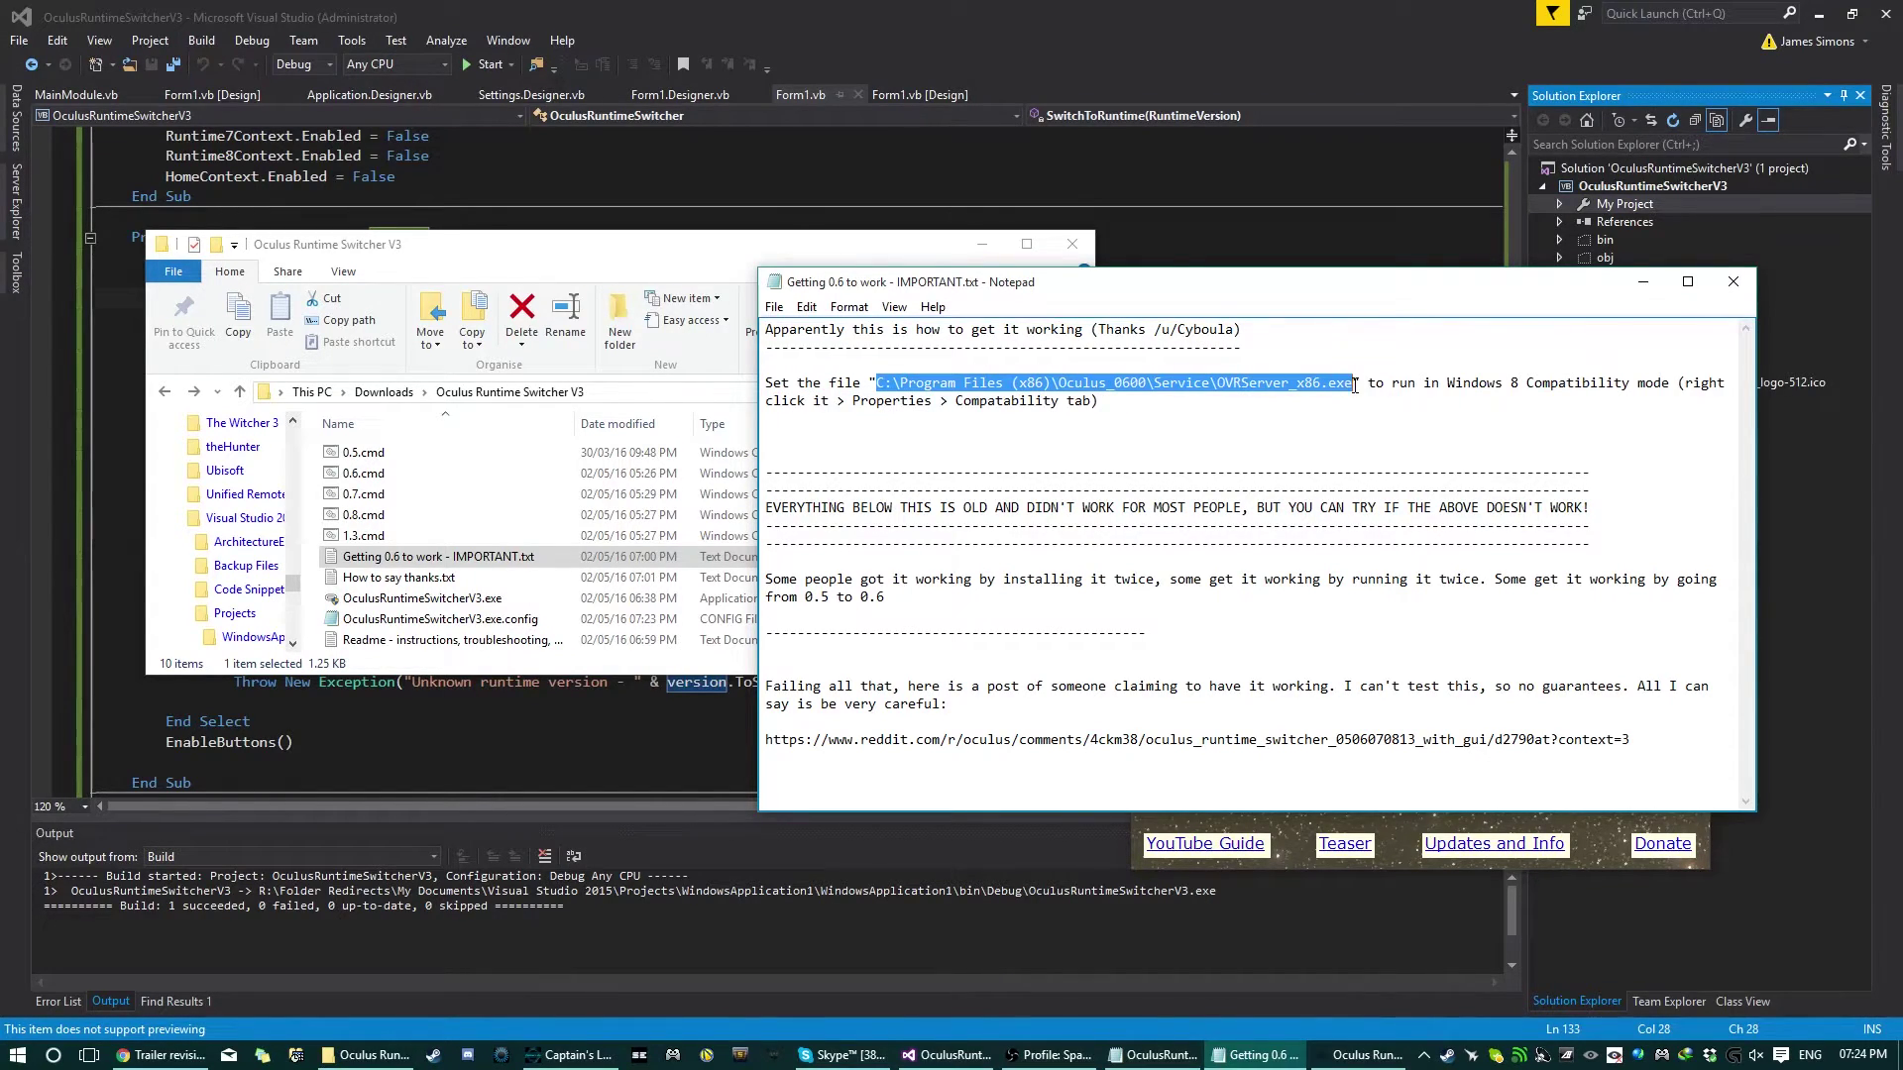
{"action": "left_click", "coordinate": [1184, 394]}
{"action": "left_click_drag", "start_coordinate": [1157, 385], "coordinate": [876, 385]}
{"action": "left_click", "coordinate": [1011, 385]}
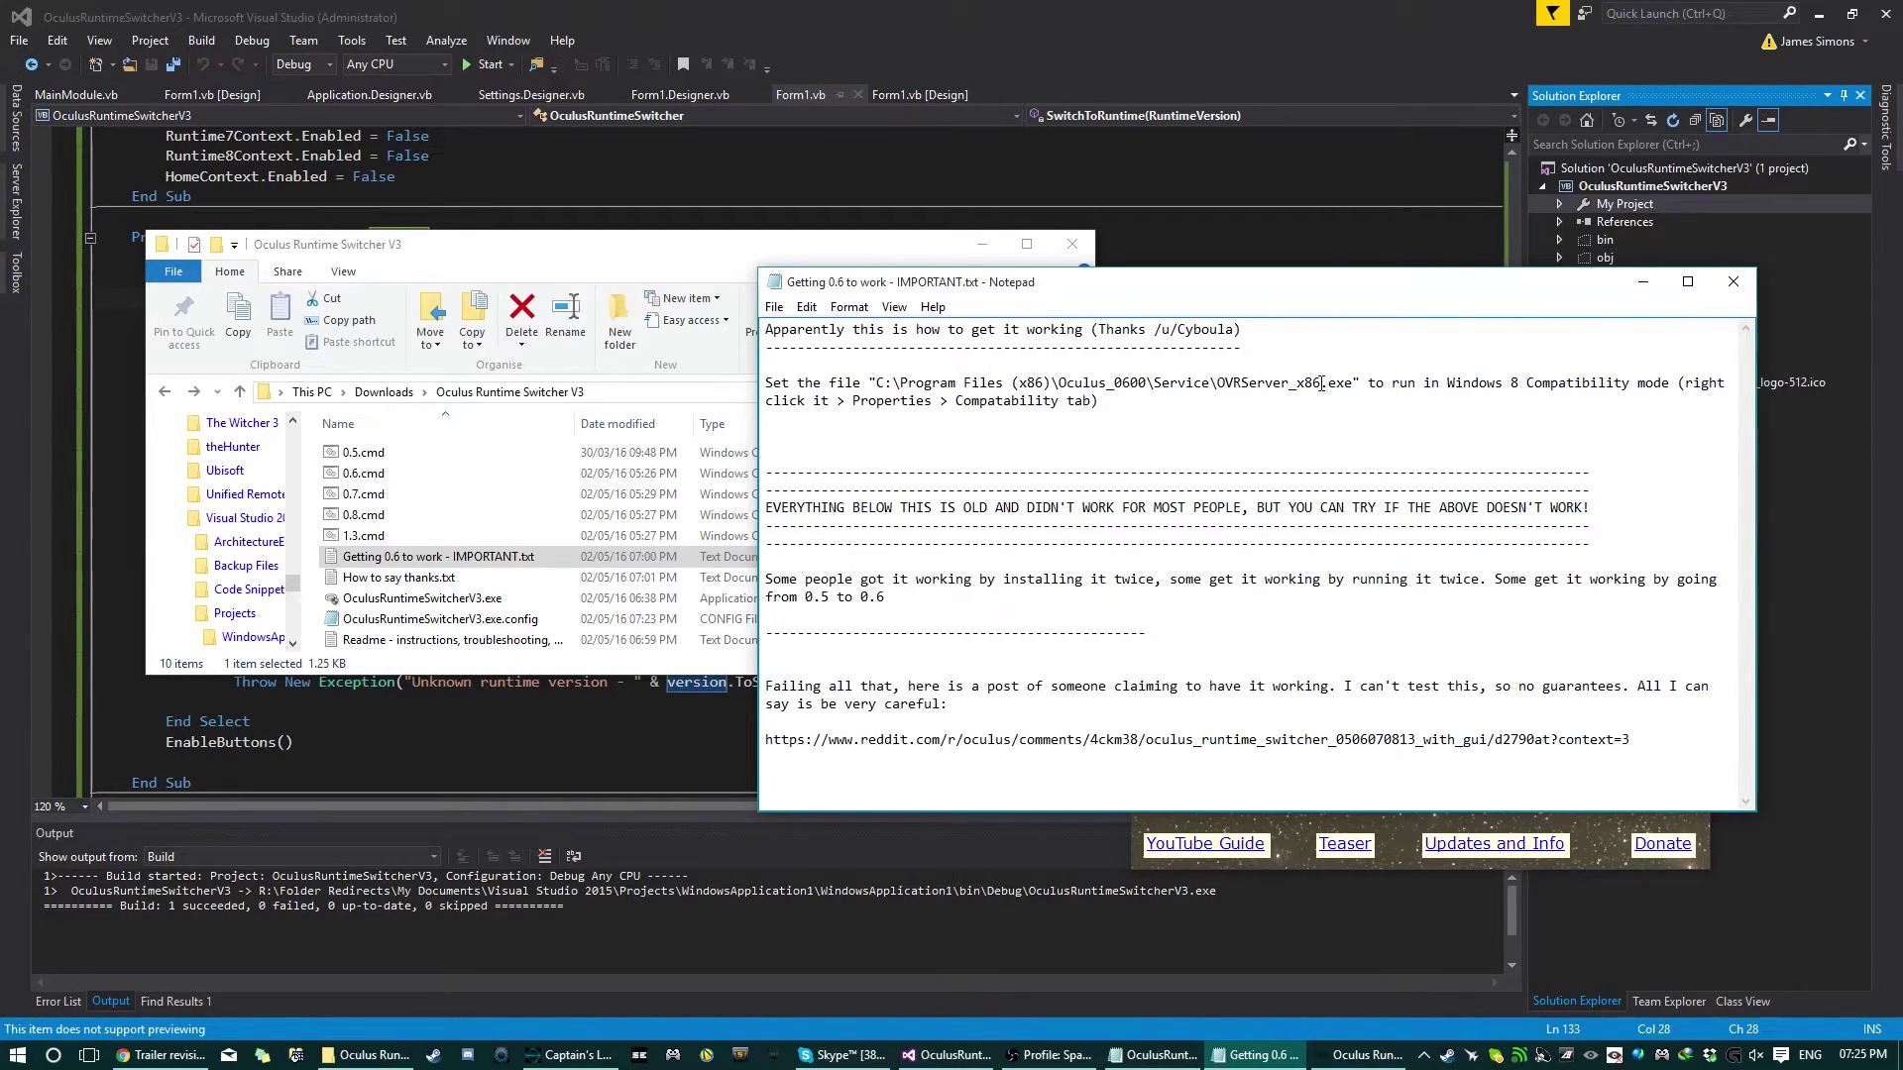
{"action": "left_click_drag", "start_coordinate": [1448, 384], "coordinate": [1675, 383]}
{"action": "left_click", "coordinate": [1507, 382]}
{"action": "left_click", "coordinate": [386, 515]}
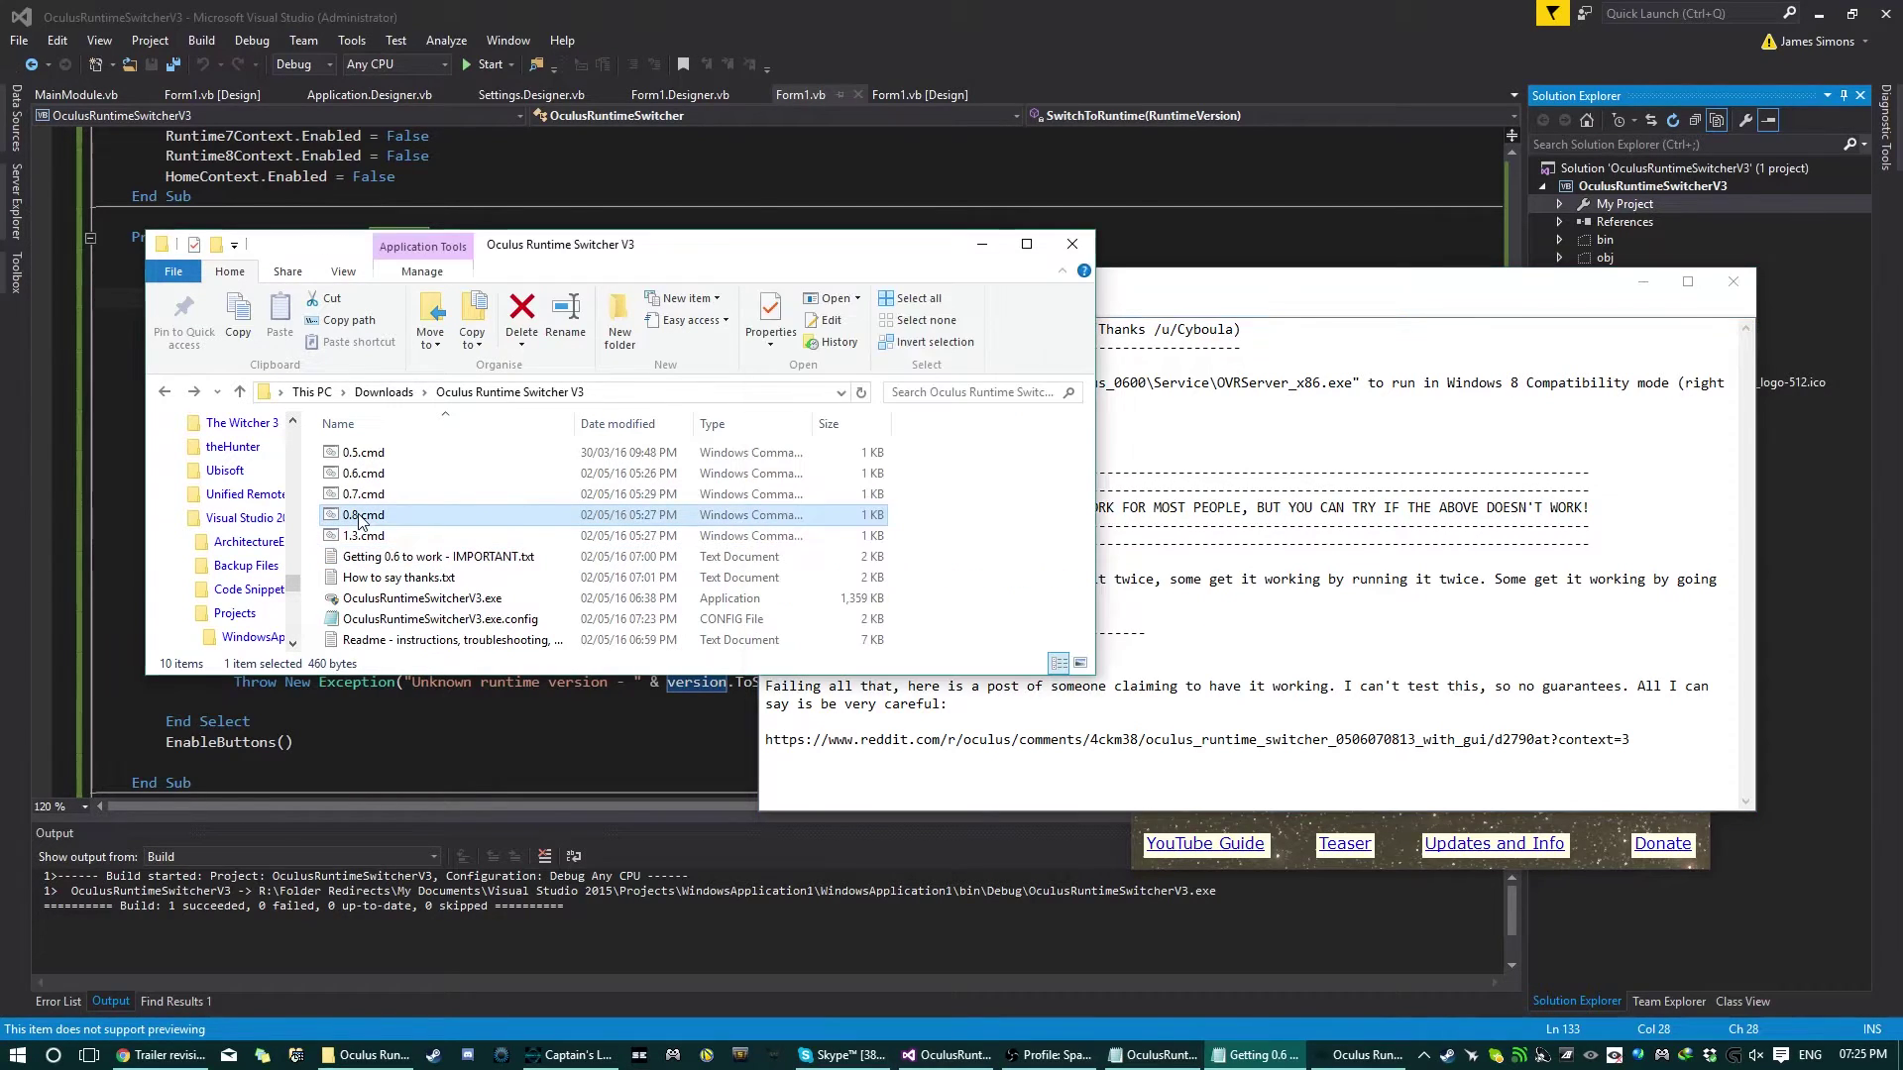
Close the 0.6 notes, scroll the Updates and Info forum thread, then minimise Chrome.
{"action": "left_click", "coordinate": [1732, 283]}
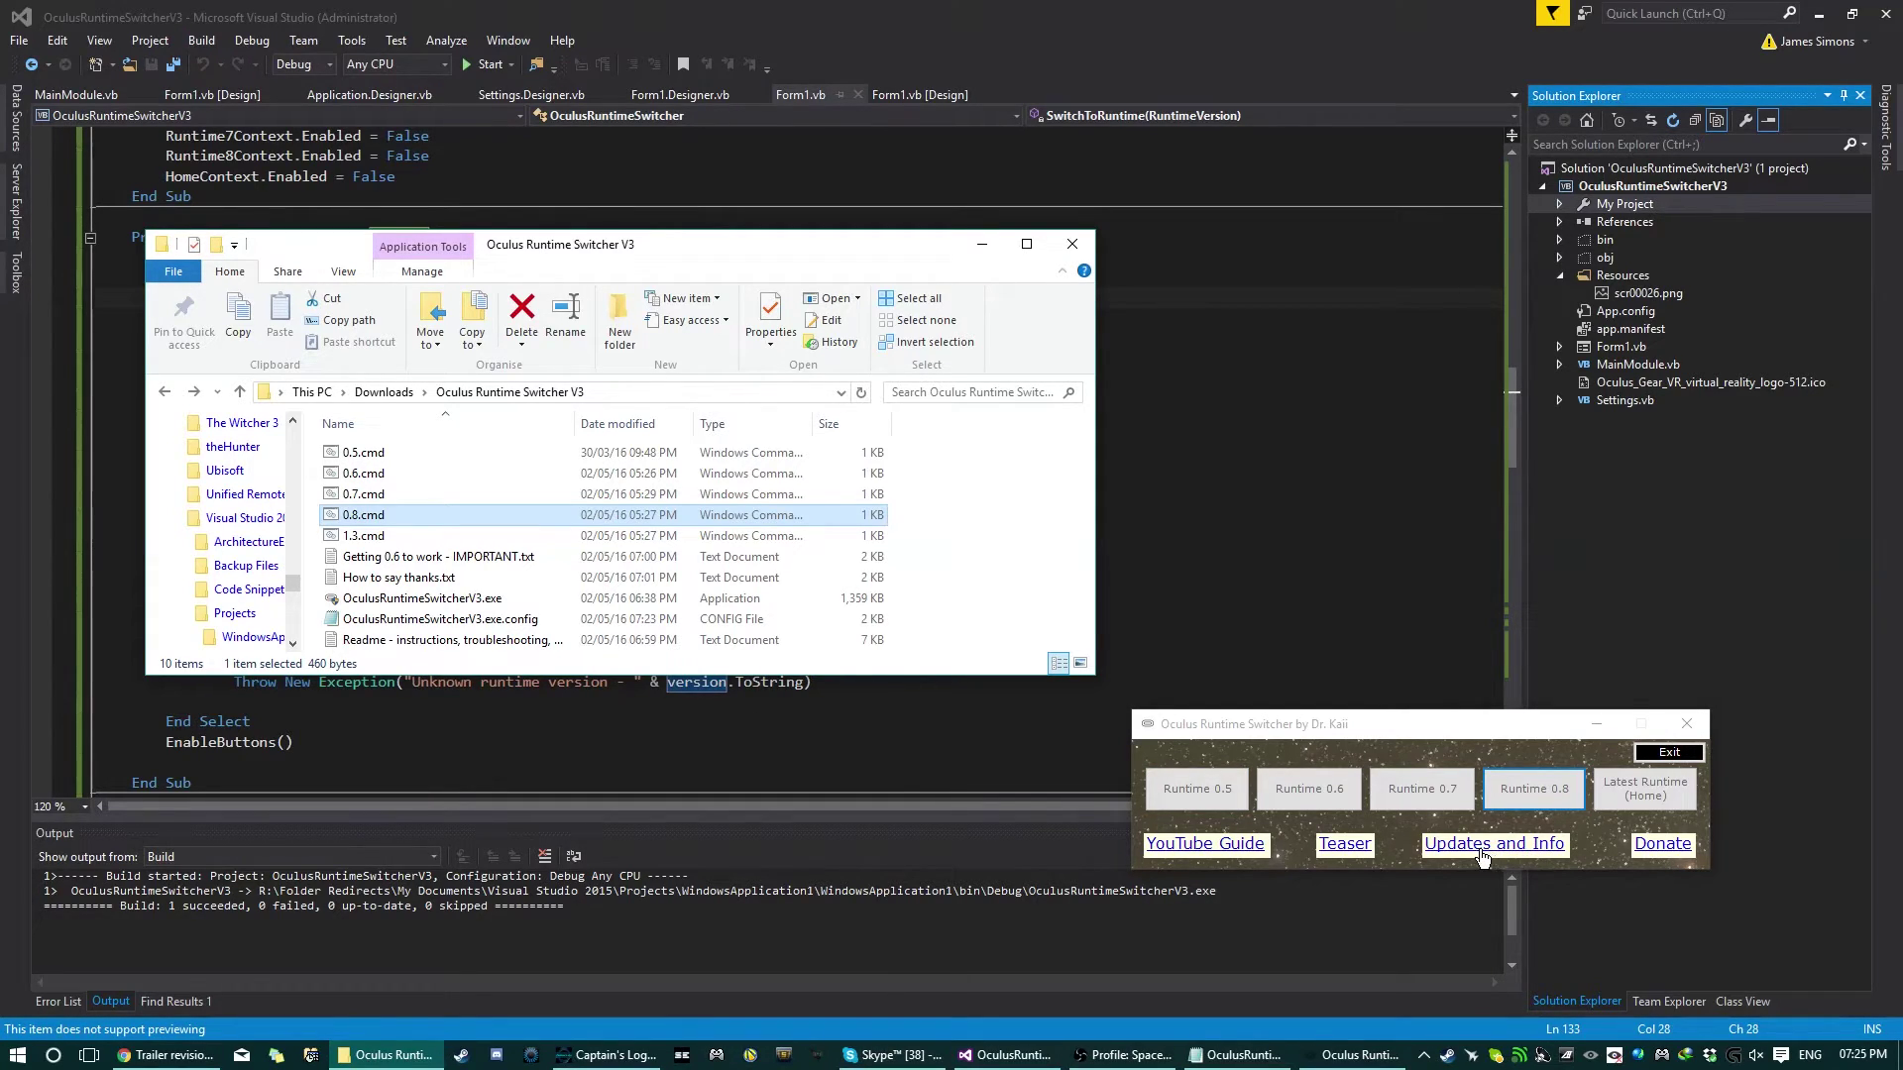
{"action": "left_click", "coordinate": [1545, 847]}
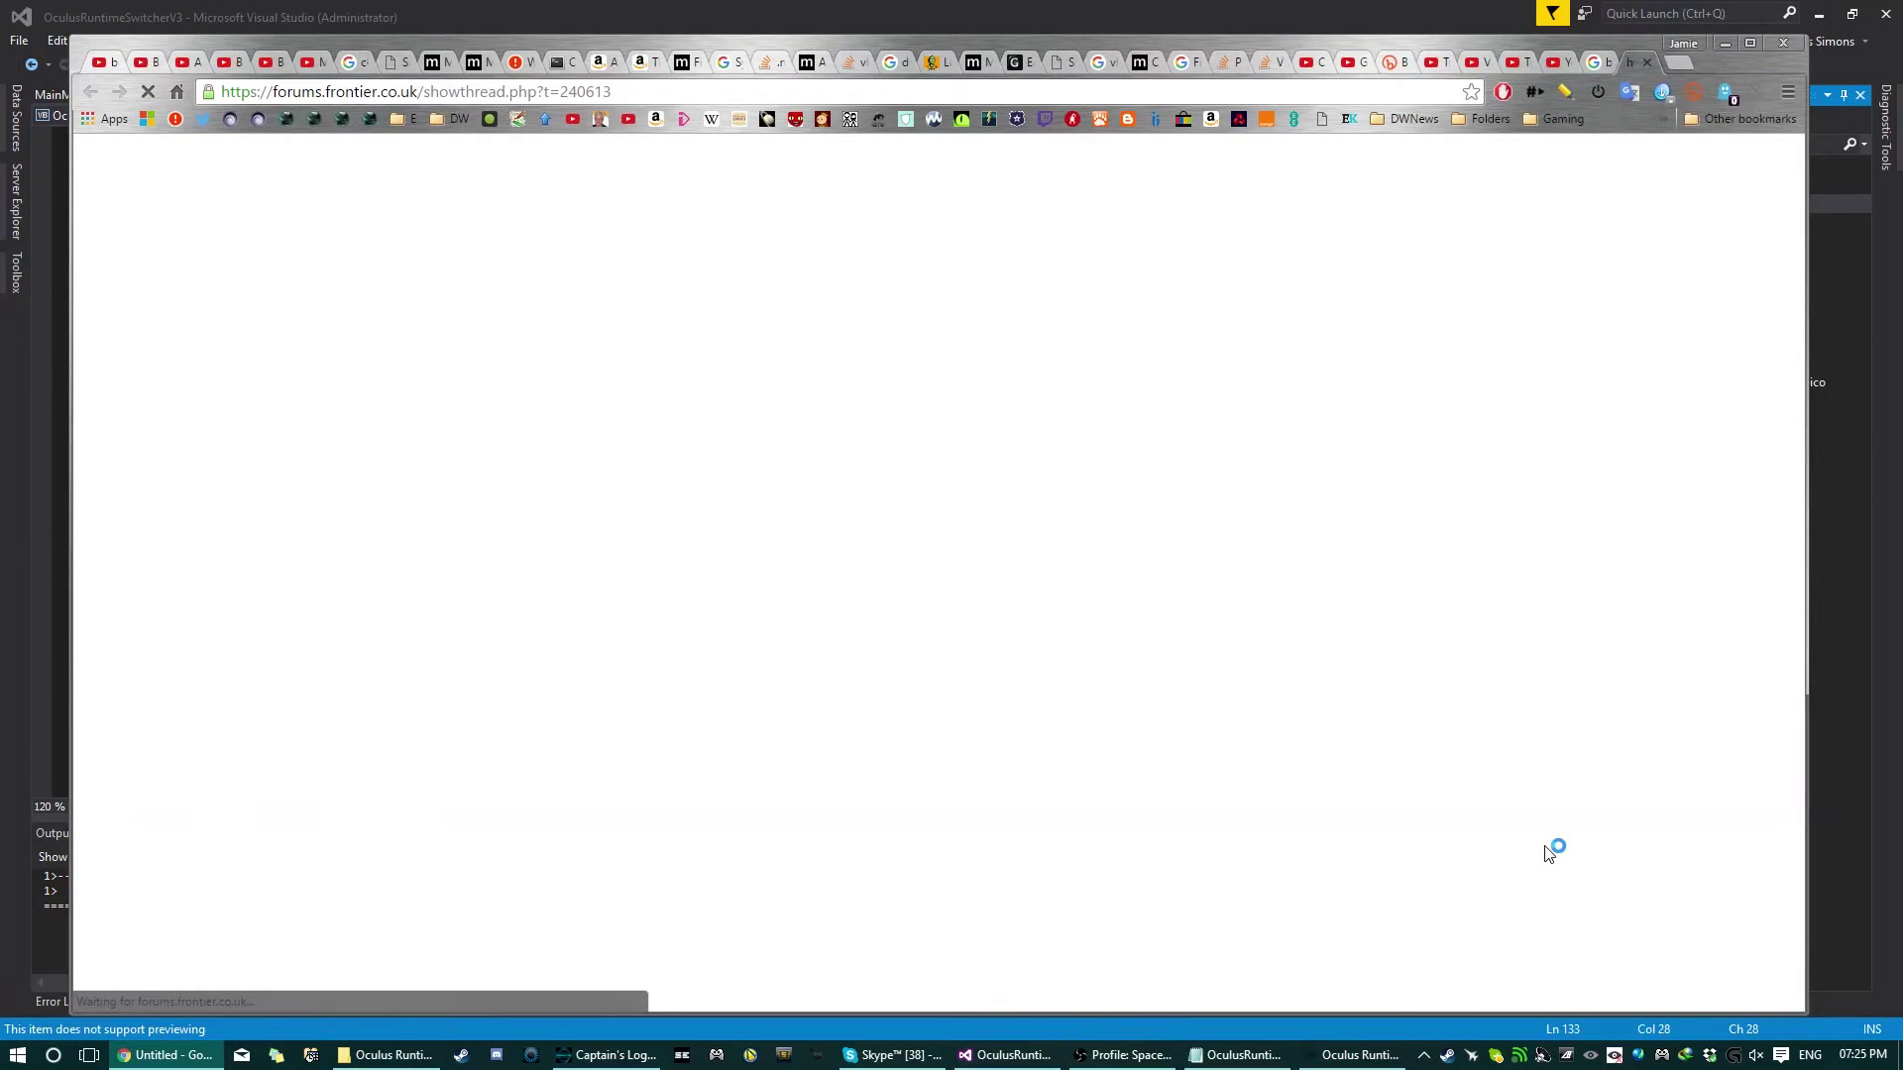
{"action": "scroll", "coordinate": [606, 657], "scroll_direction": "down", "scroll_amount": 2}
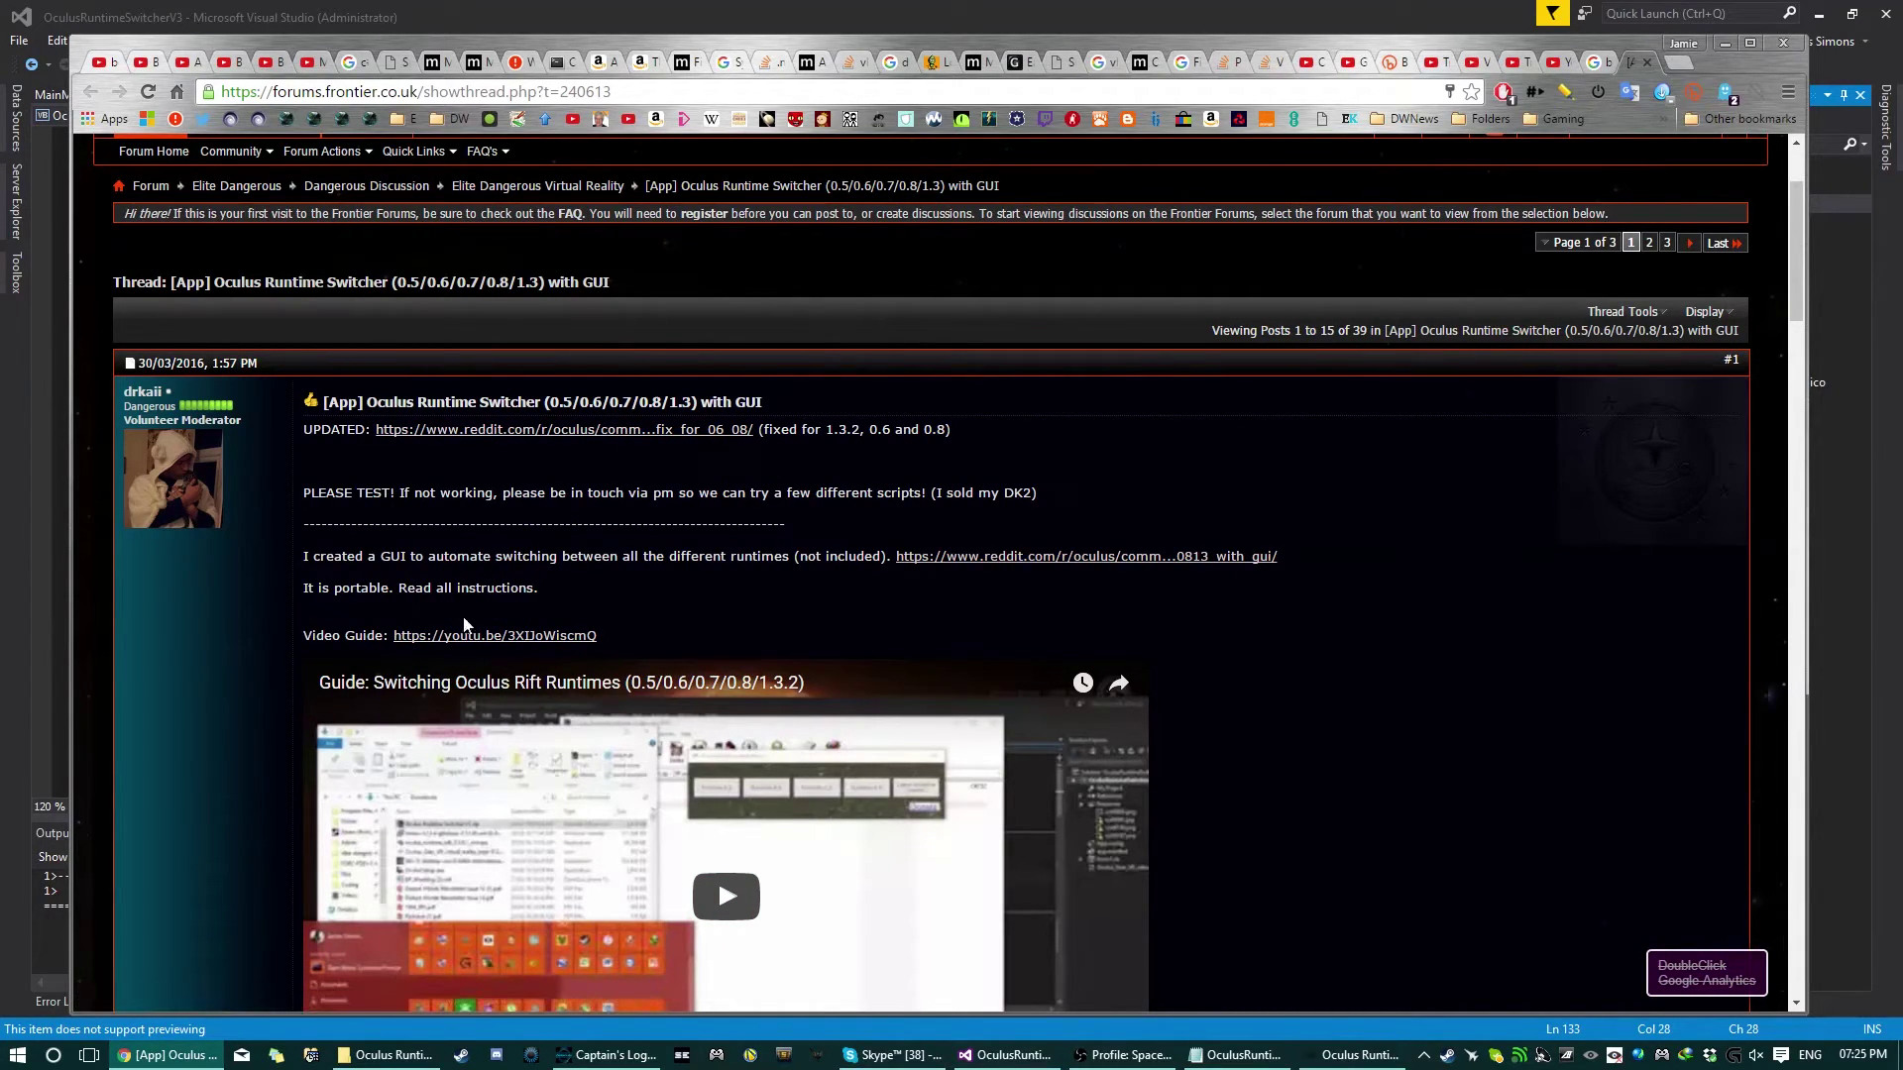
{"action": "left_click", "coordinate": [1725, 44]}
{"action": "left_click", "coordinate": [588, 579]}
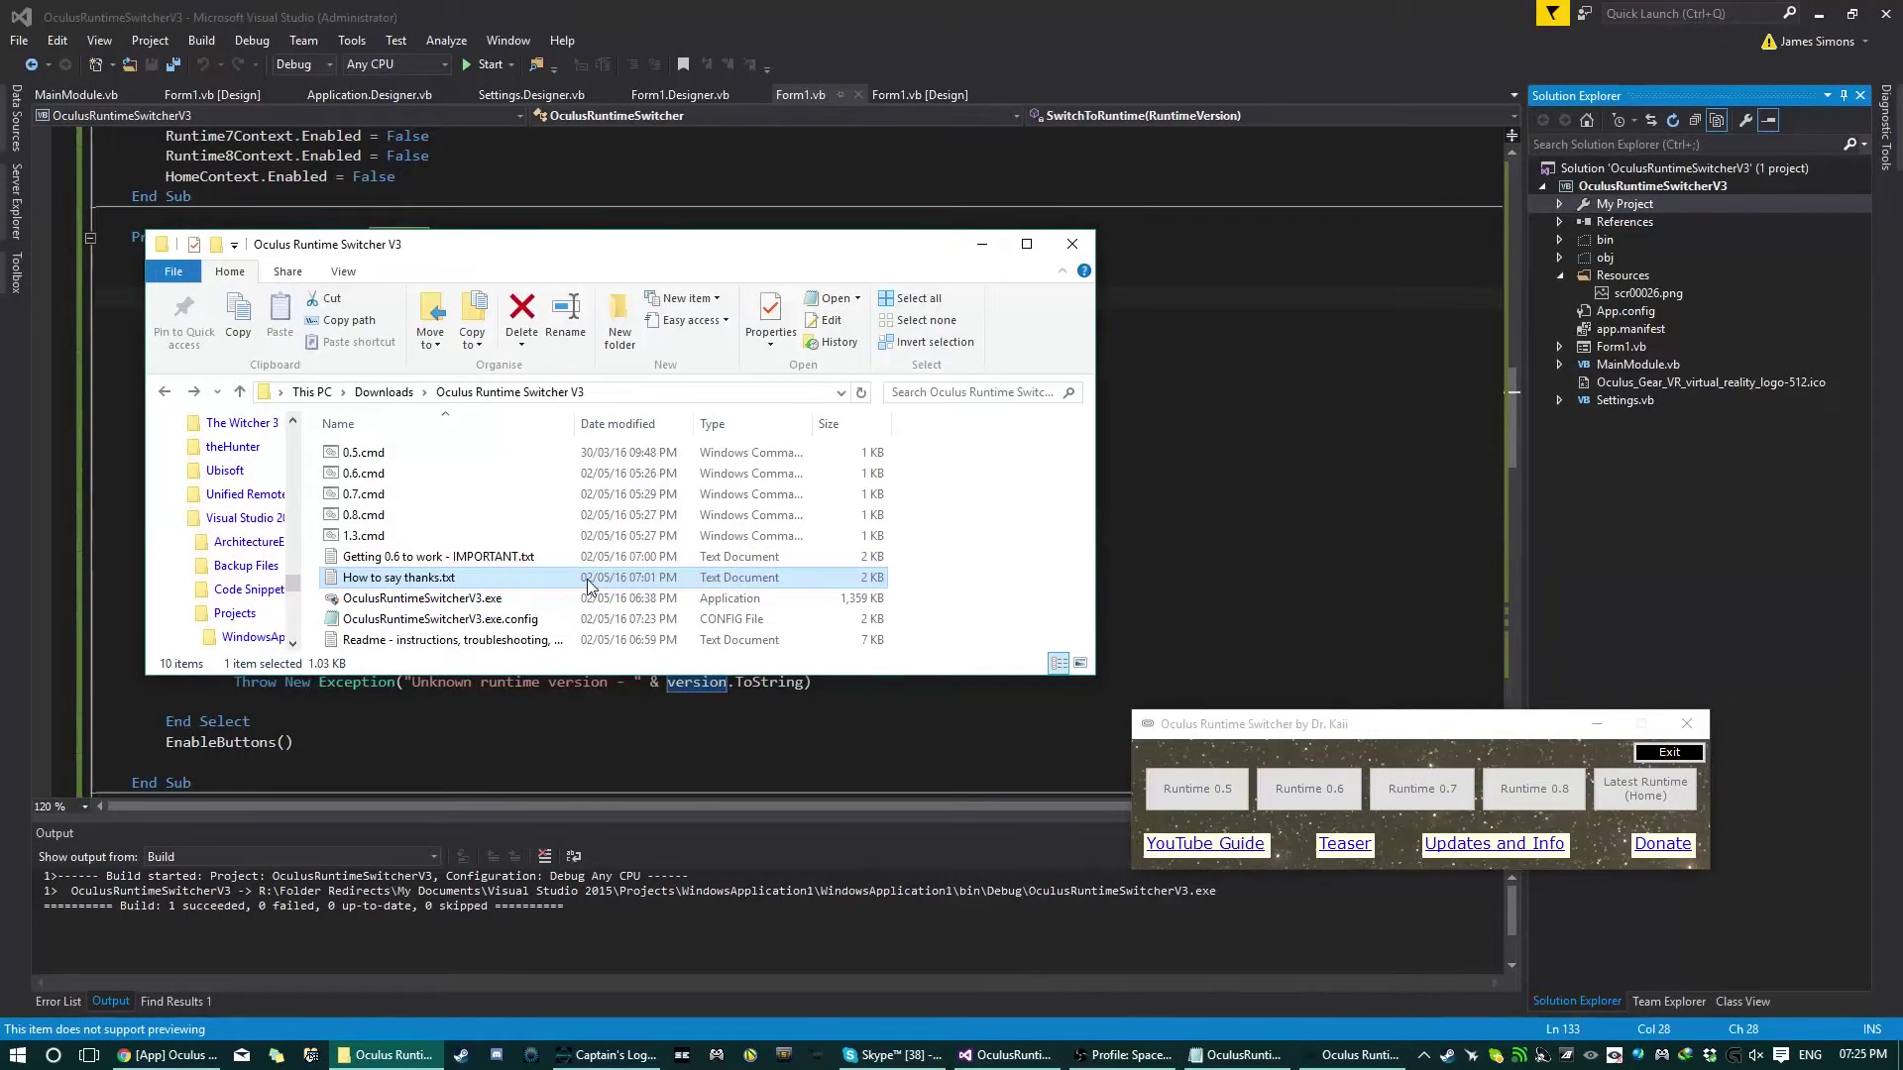